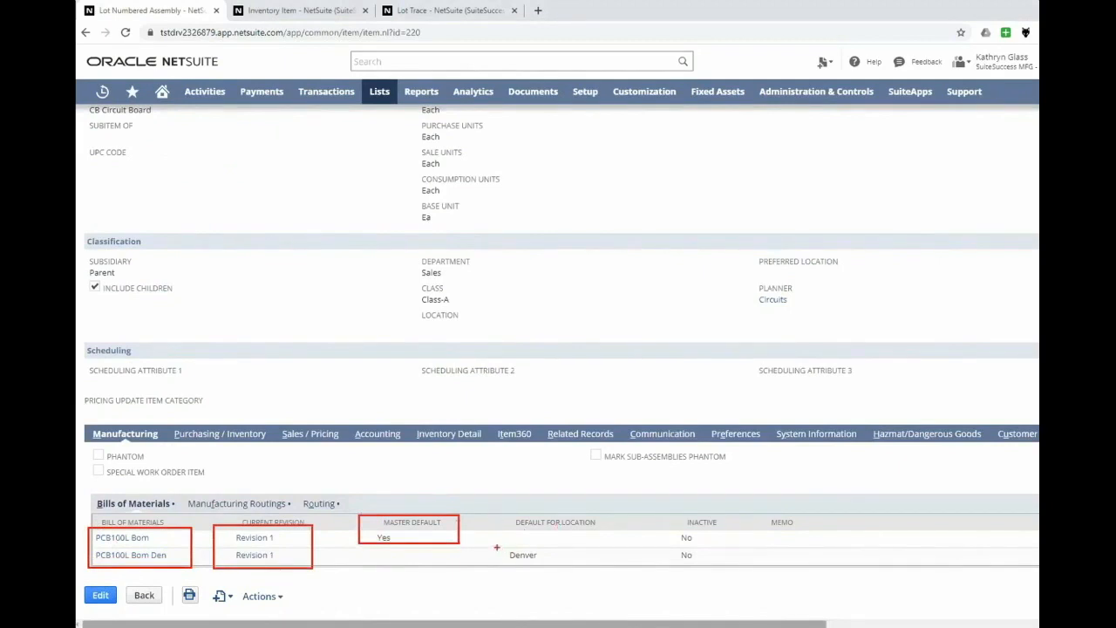
pyautogui.moveTo(496, 546); pyautogui.dragTo(563, 570)
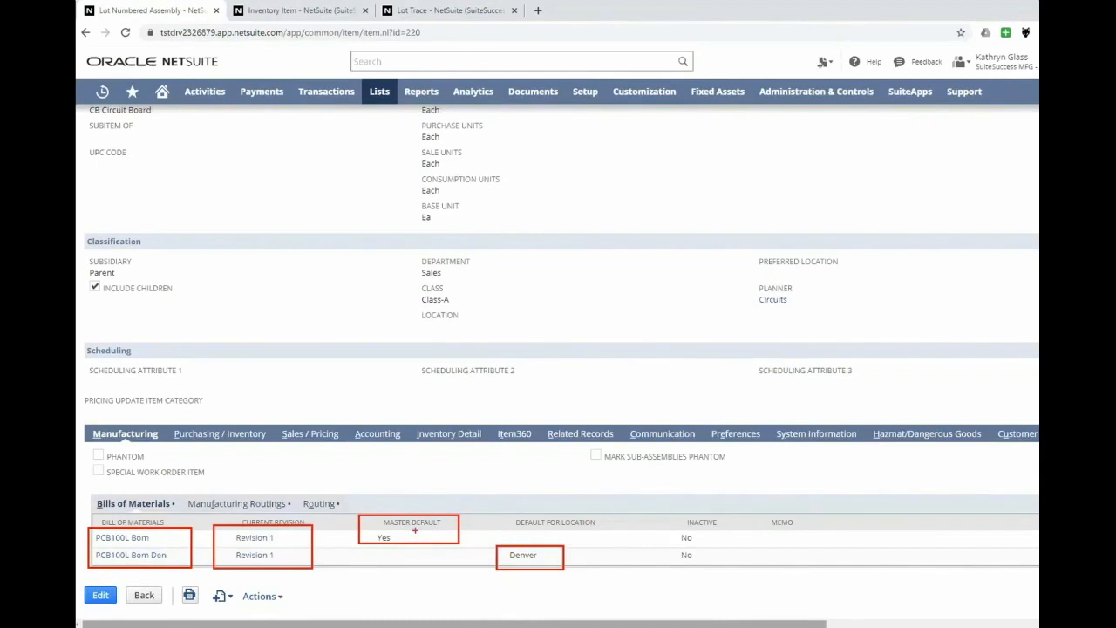
pyautogui.press('Escape')
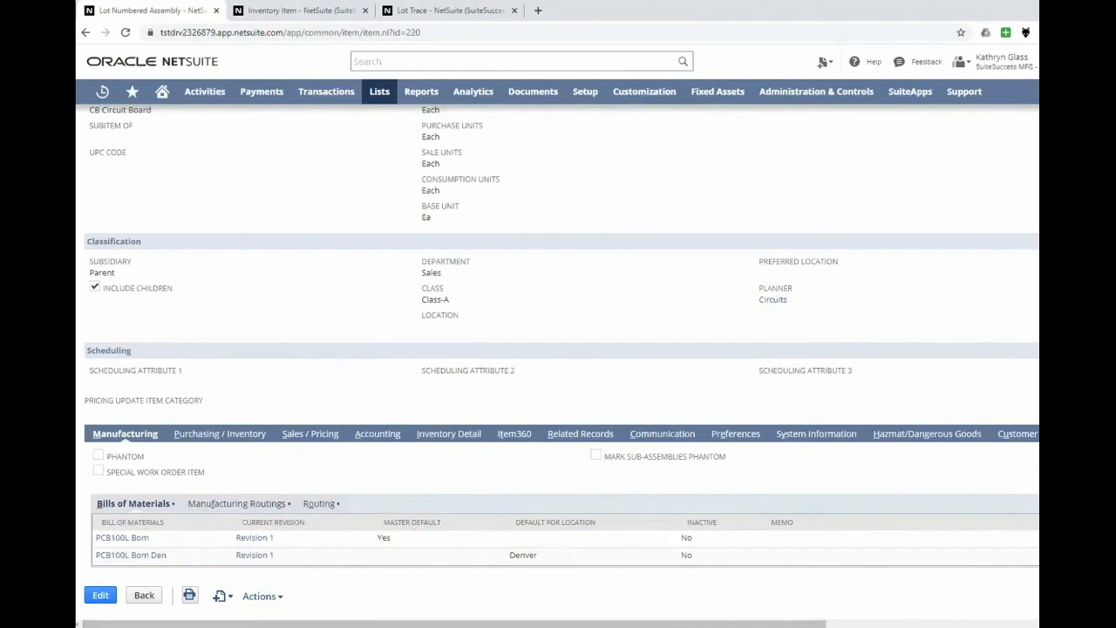
# - Examine the build point, preferred stock level, lead time and safety stock level per location in the assembly's purchasing and inventory details
pyautogui.click(217, 439)
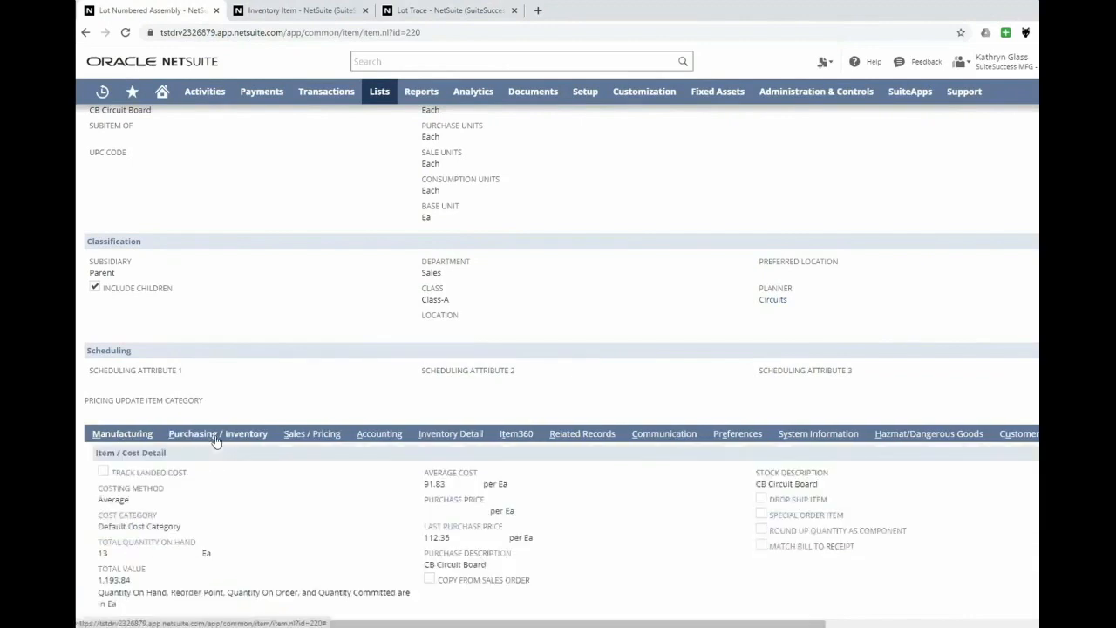
pyautogui.scroll(-4, 216, 442)
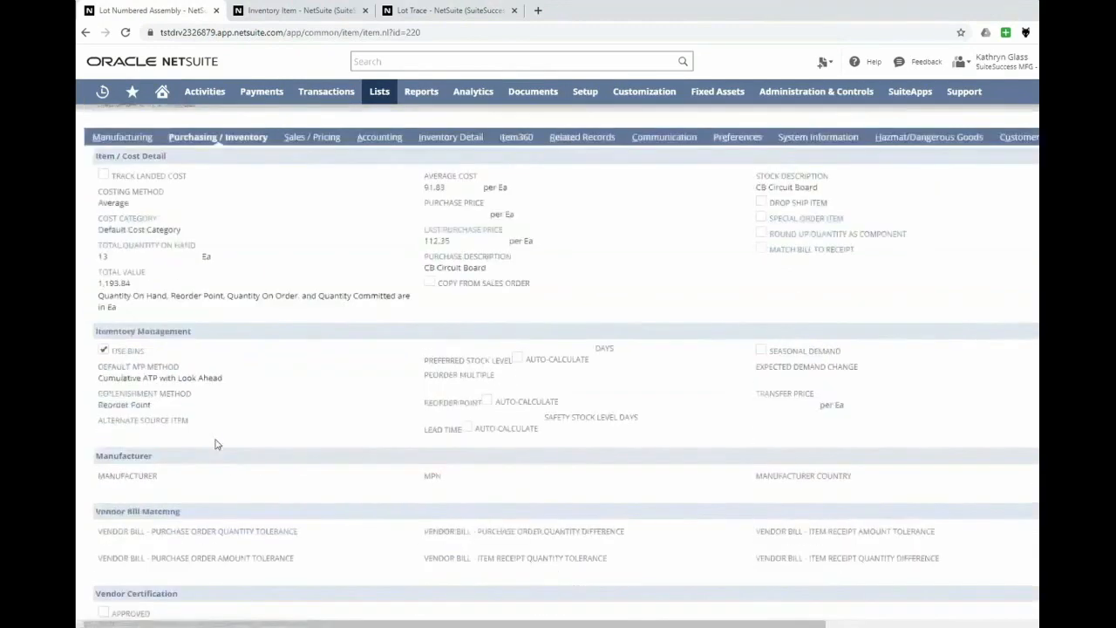
pyautogui.scroll(-1, 216, 444)
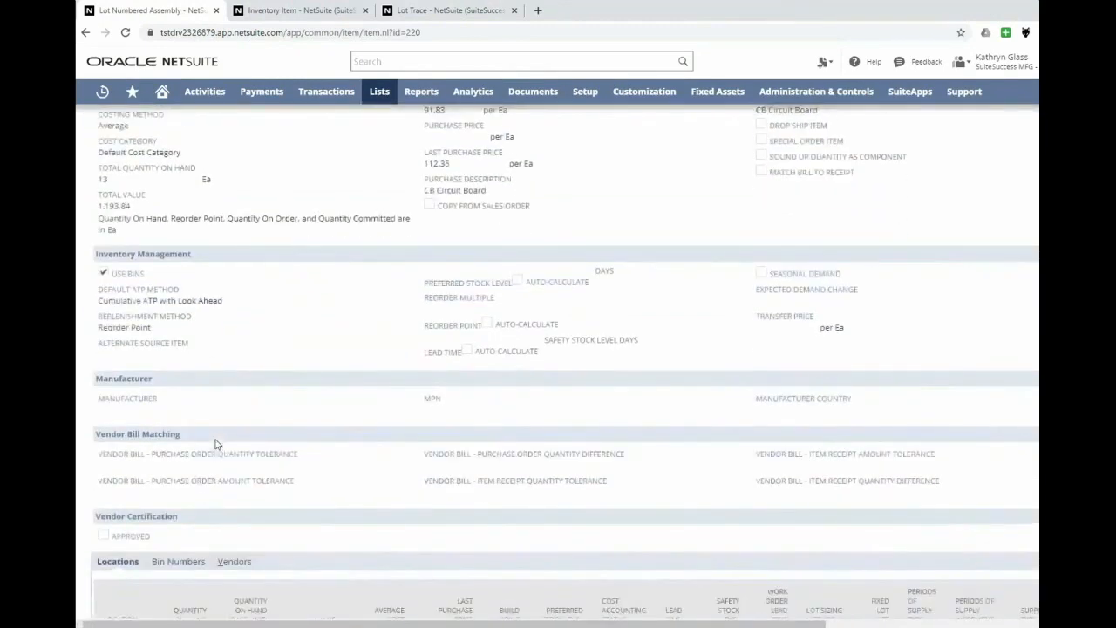
pyautogui.scroll(-2, 216, 444)
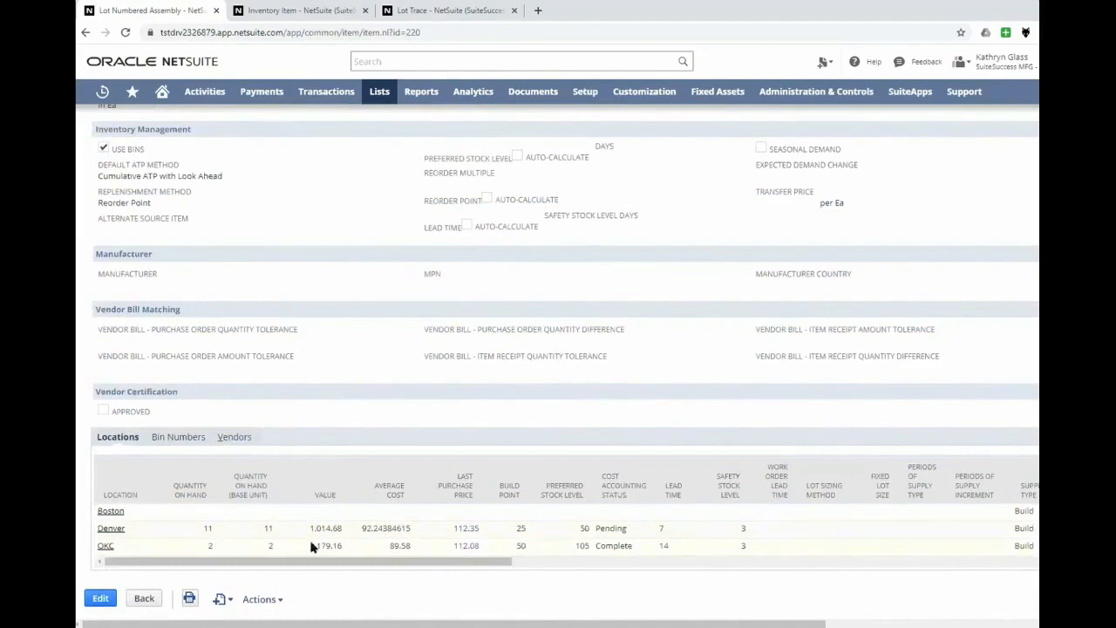
pyautogui.moveTo(320, 562); pyautogui.dragTo(420, 562)
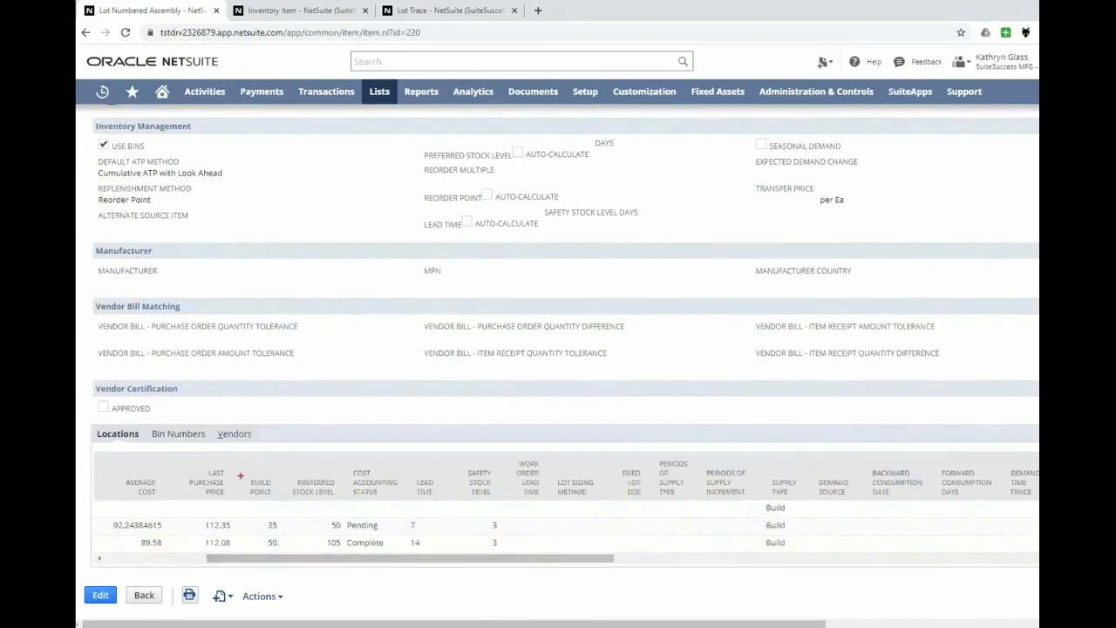
pyautogui.moveTo(244, 475); pyautogui.dragTo(286, 560)
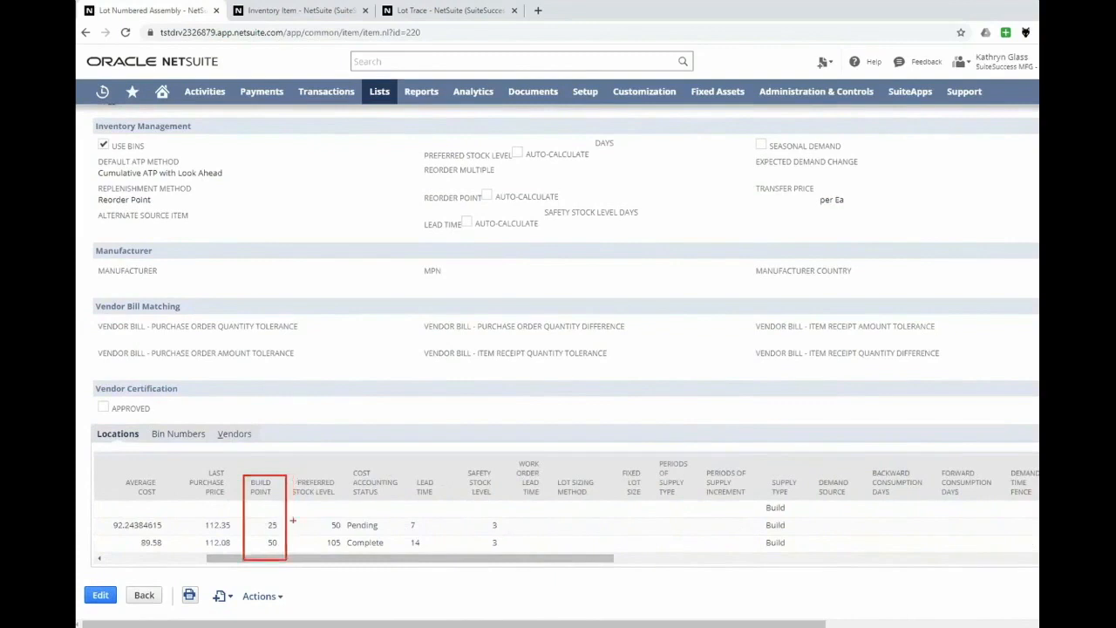
pyautogui.moveTo(287, 475); pyautogui.dragTo(346, 561)
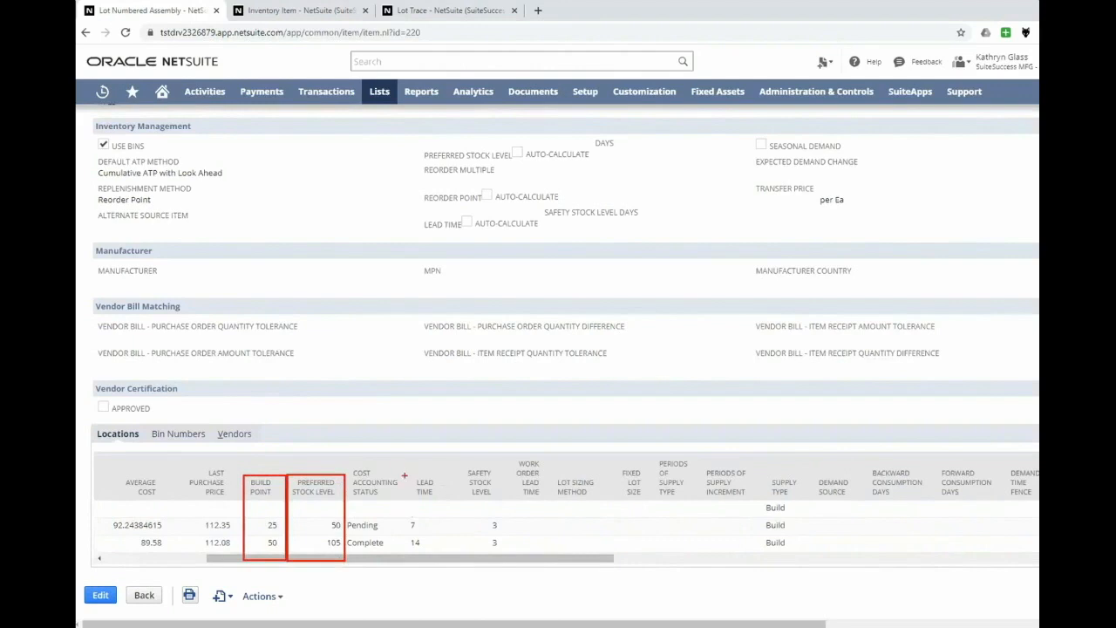
pyautogui.moveTo(405, 475); pyautogui.dragTo(444, 563)
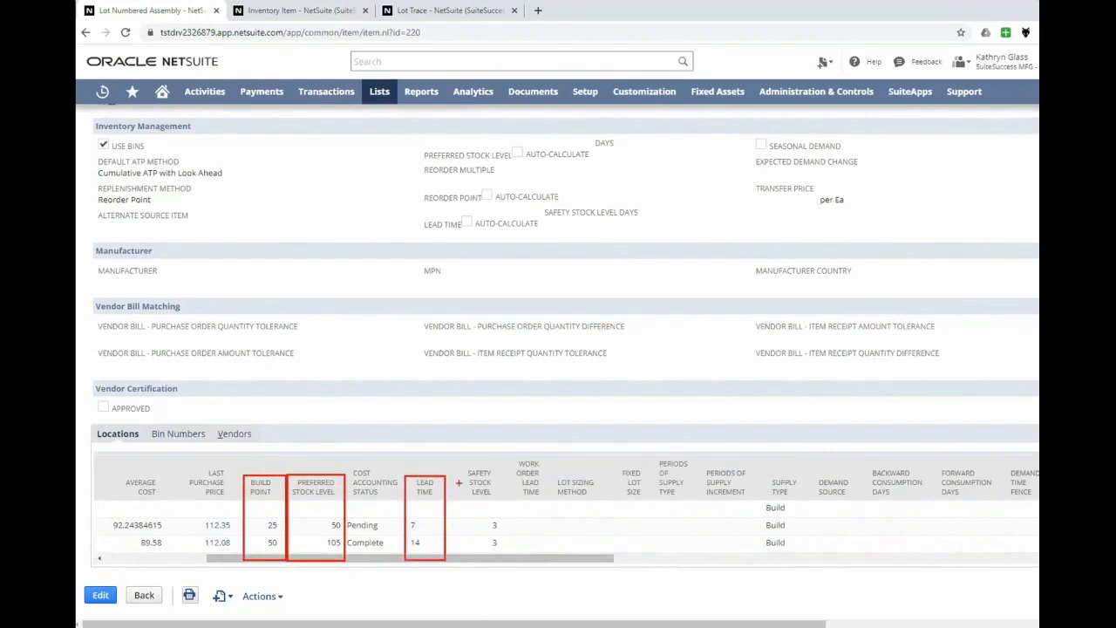
pyautogui.moveTo(456, 466)
pyautogui.mouseDown()
pyautogui.moveTo(485, 490)
pyautogui.moveTo(507, 559)
pyautogui.mouseUp()
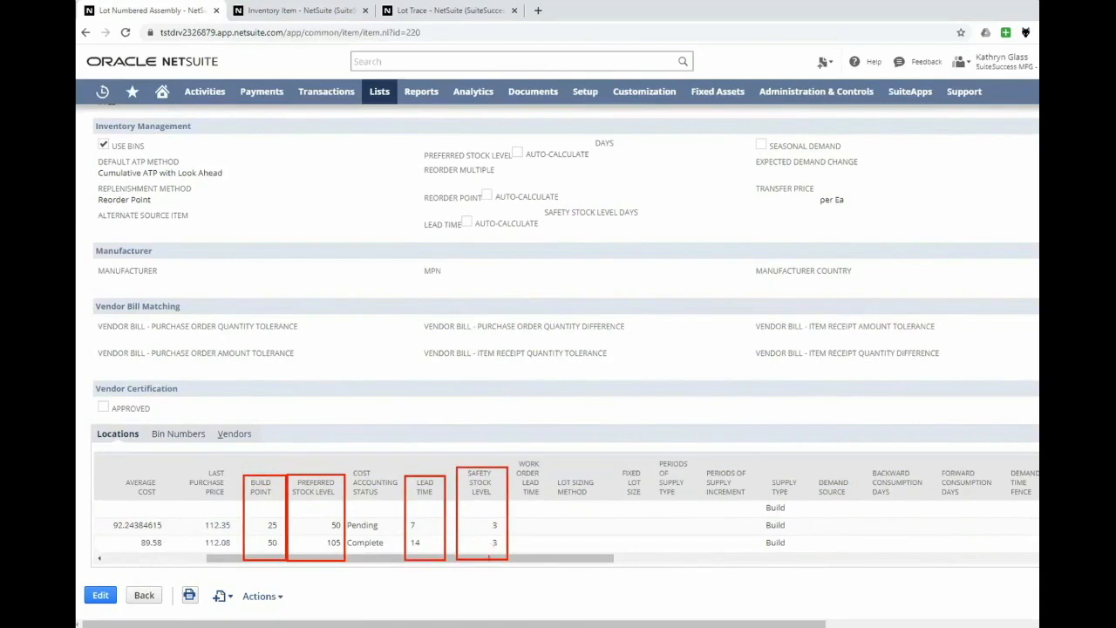
pyautogui.press('Escape')
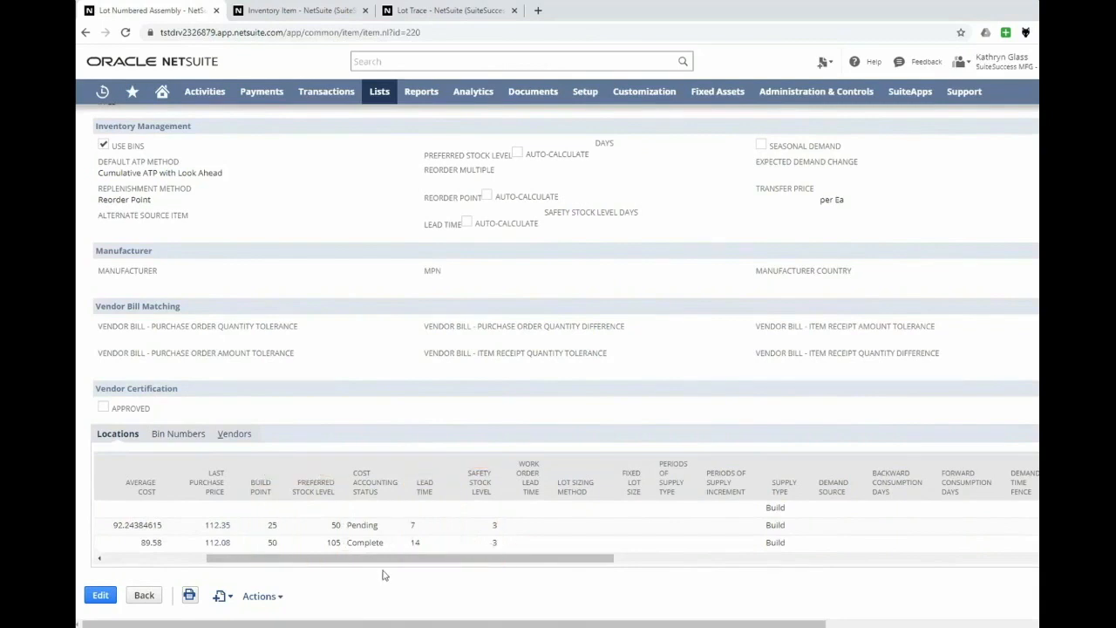
# - Check the next count date, count interval and classification columns for the assembly's locations
pyautogui.moveTo(380, 562); pyautogui.dragTo(893, 606)
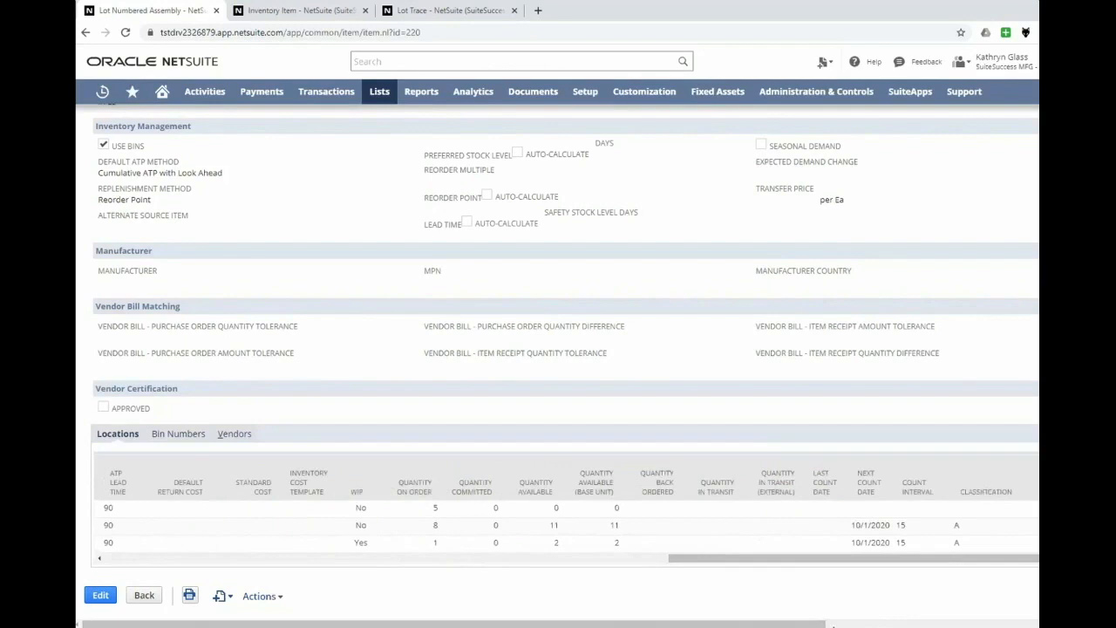
pyautogui.moveTo(846, 463)
pyautogui.mouseDown()
pyautogui.moveTo(890, 529)
pyautogui.moveTo(893, 560)
pyautogui.mouseUp()
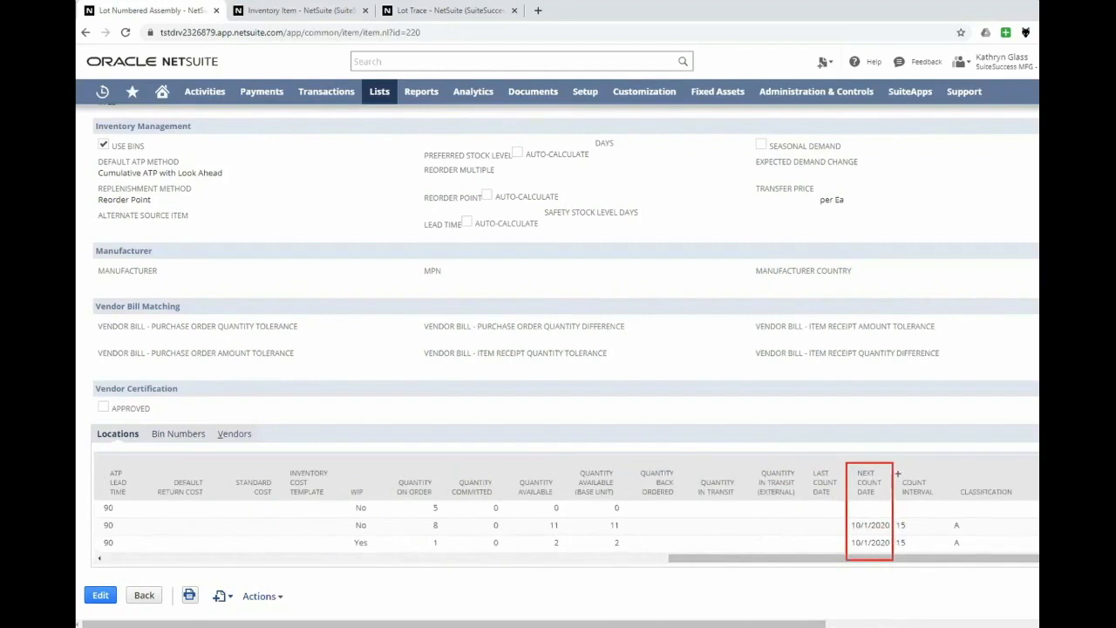
pyautogui.moveTo(893, 463)
pyautogui.mouseDown()
pyautogui.moveTo(938, 514)
pyautogui.moveTo(935, 560)
pyautogui.mouseUp()
pyautogui.moveTo(935, 463)
pyautogui.mouseDown()
pyautogui.moveTo(1023, 539)
pyautogui.moveTo(1021, 563)
pyautogui.mouseUp()
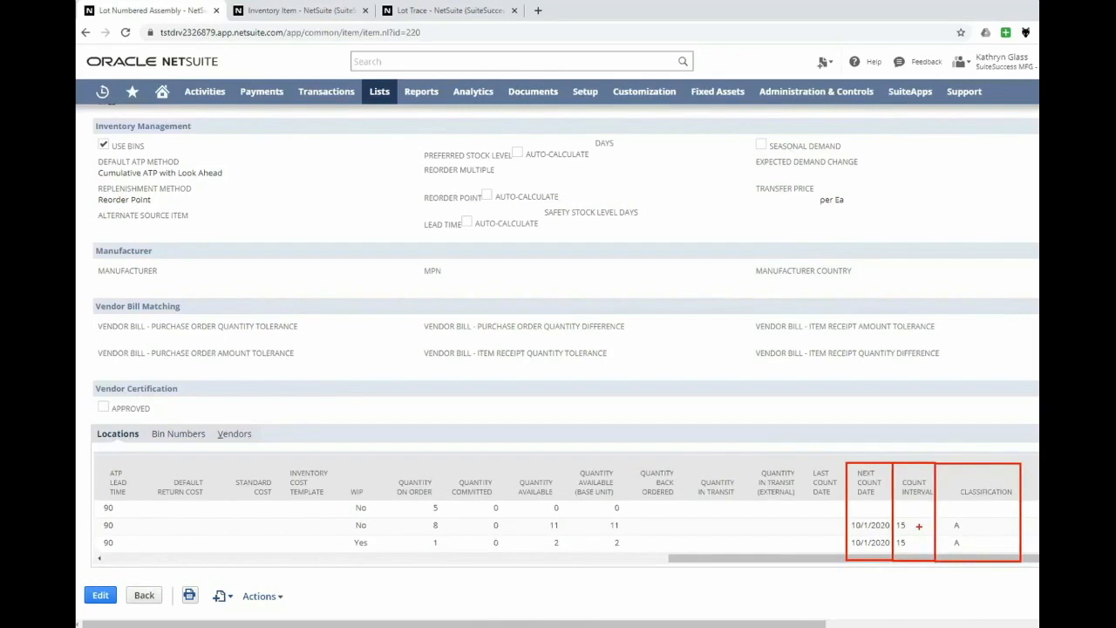
pyautogui.press('Escape')
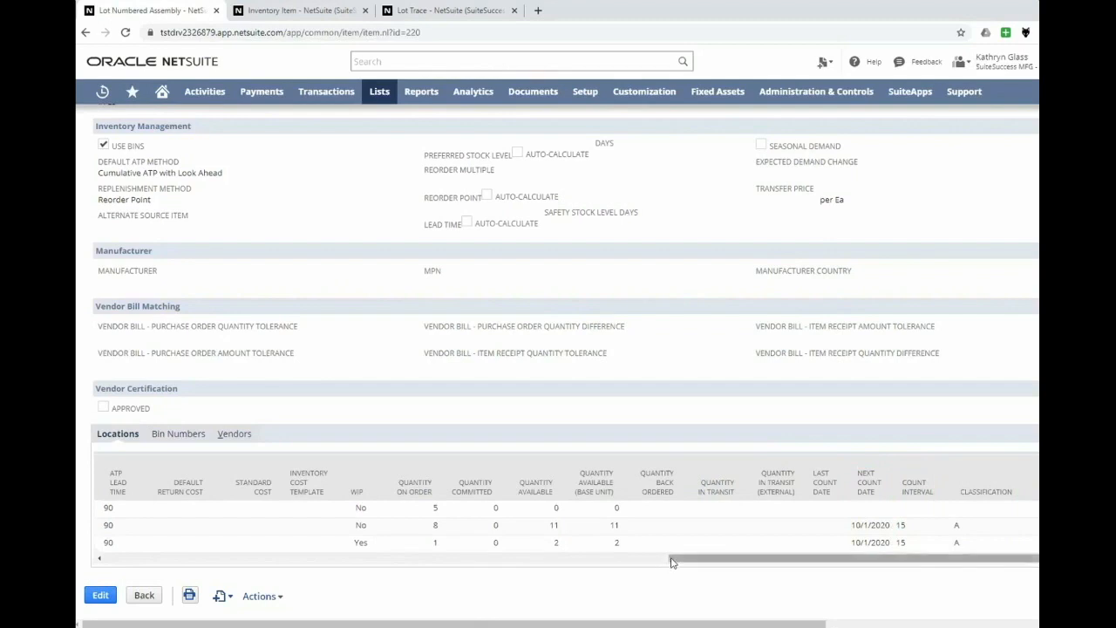
pyautogui.moveTo(672, 562); pyautogui.dragTo(108, 559)
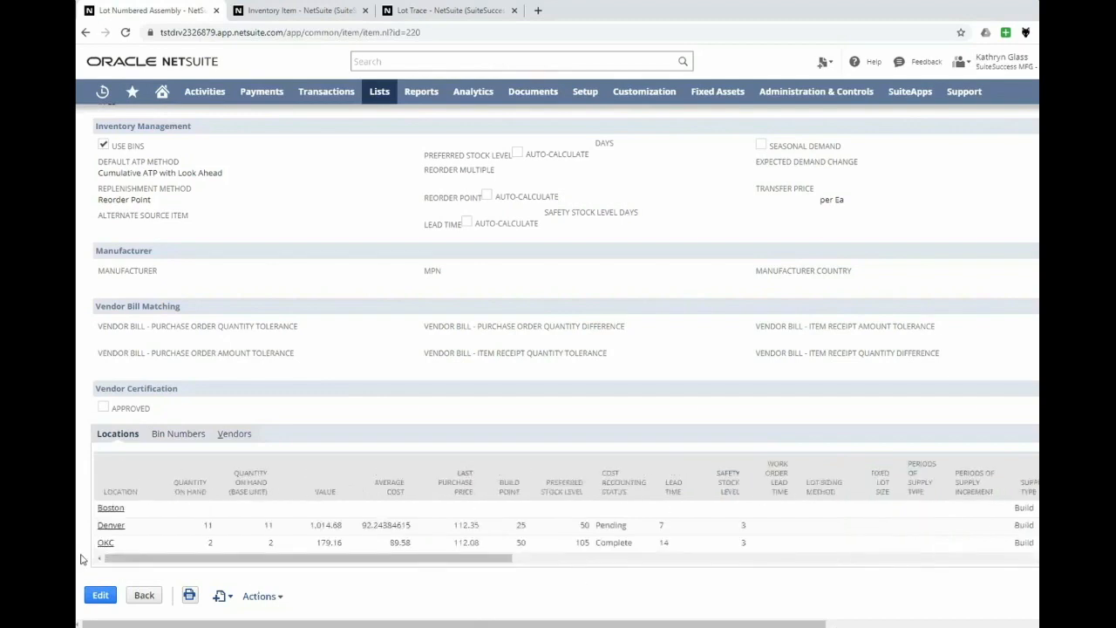
# - Open the Lot Trace report from the lot and serial trace reports
pyautogui.scroll(4, 137, 549)
pyautogui.scroll(4, 137, 549)
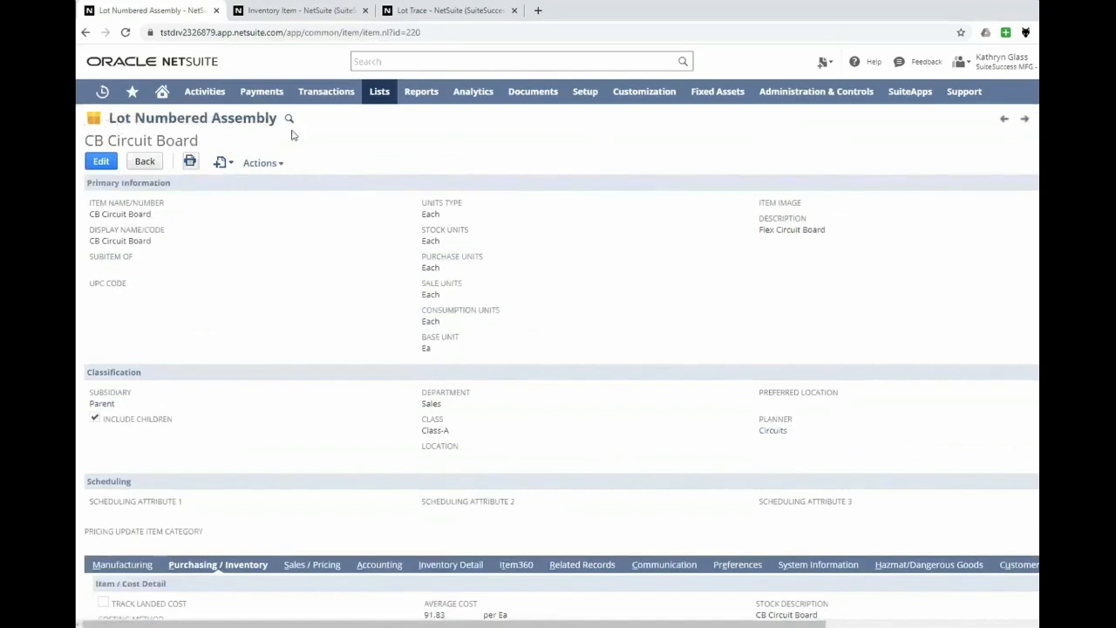
pyautogui.click(419, 99)
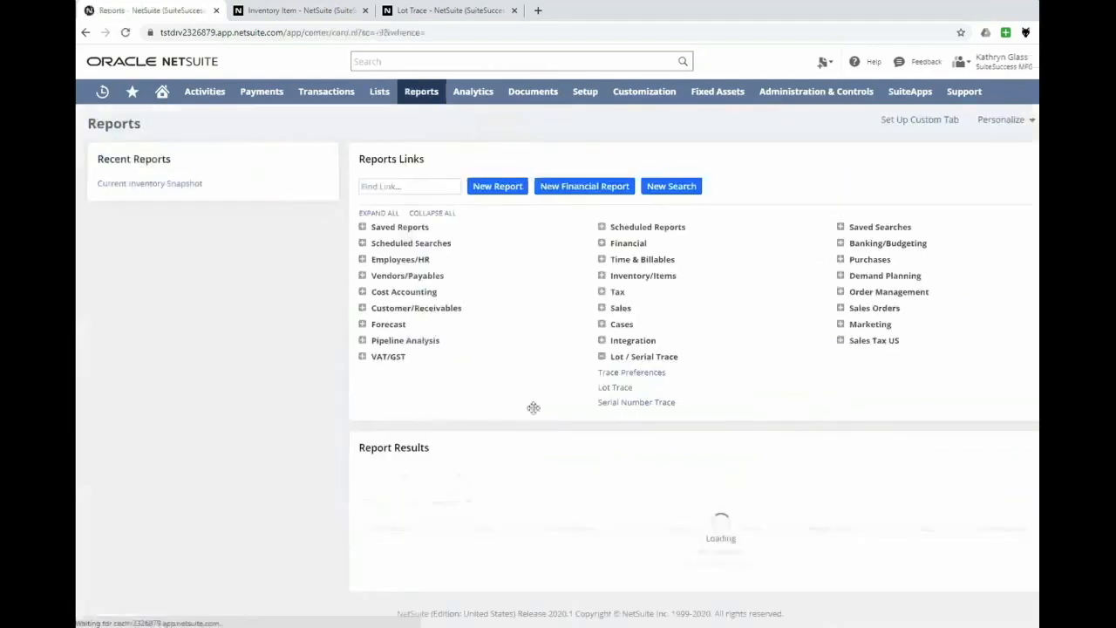
pyautogui.click(615, 389)
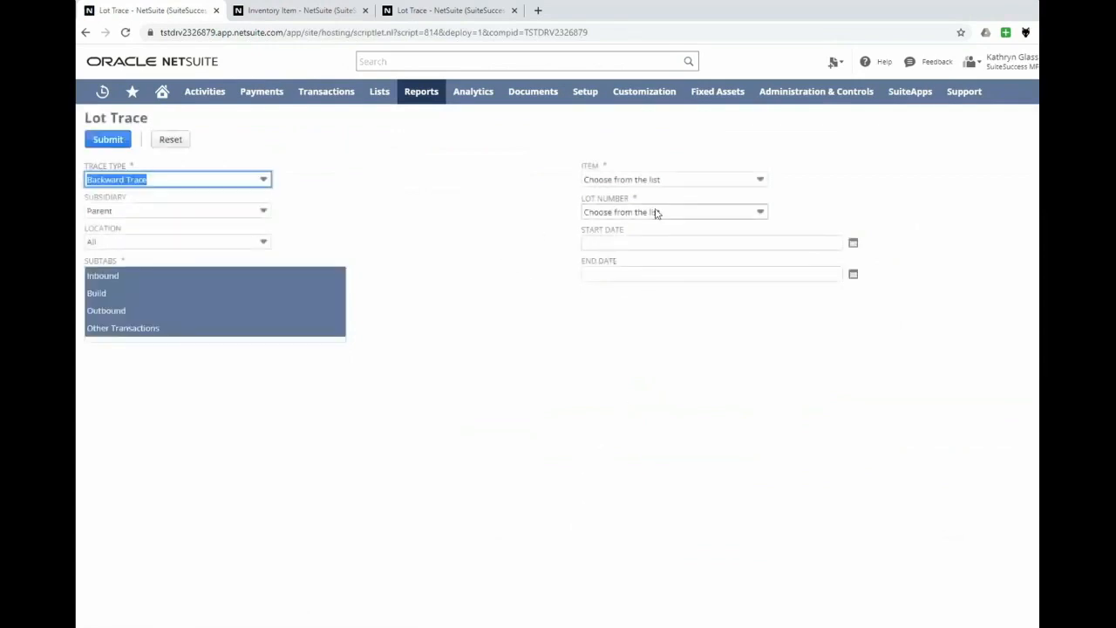
pyautogui.click(657, 214)
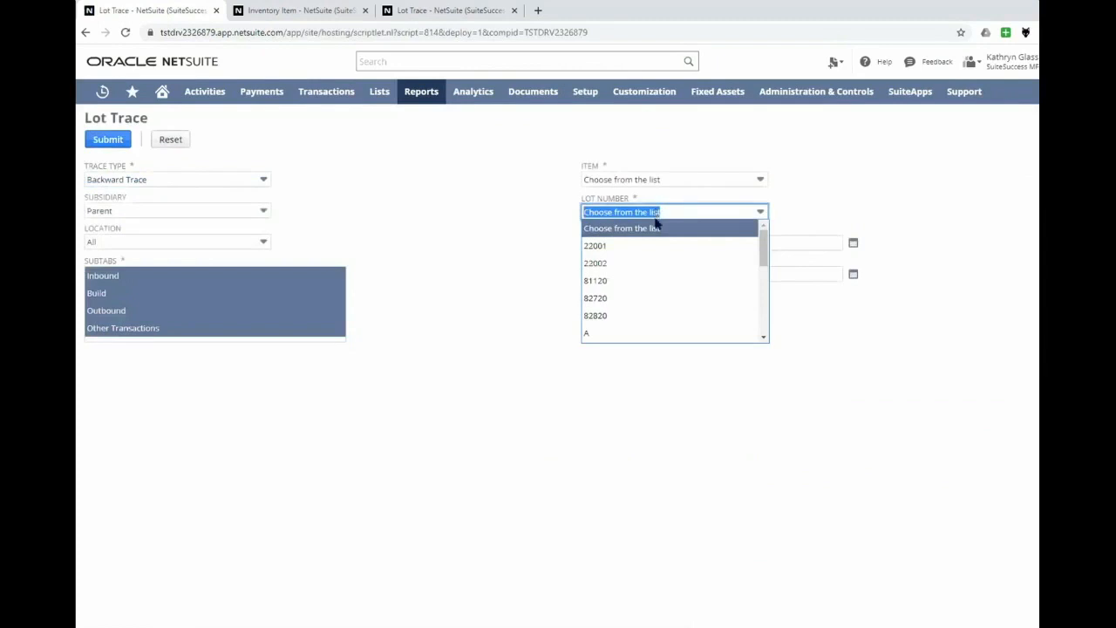
pyautogui.click(650, 281)
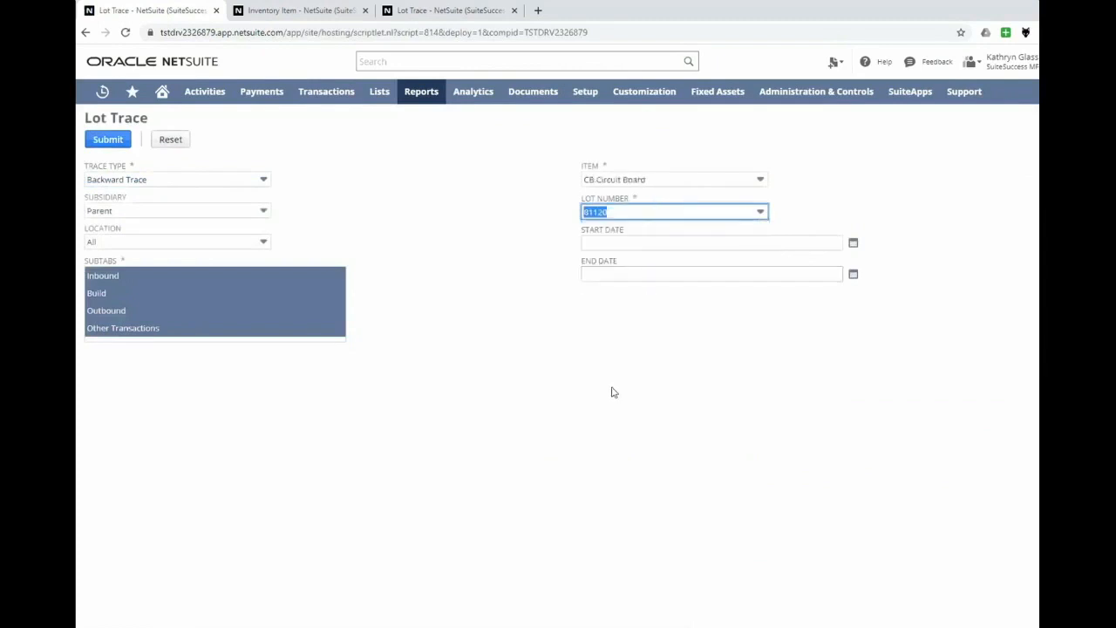
pyautogui.click(562, 327)
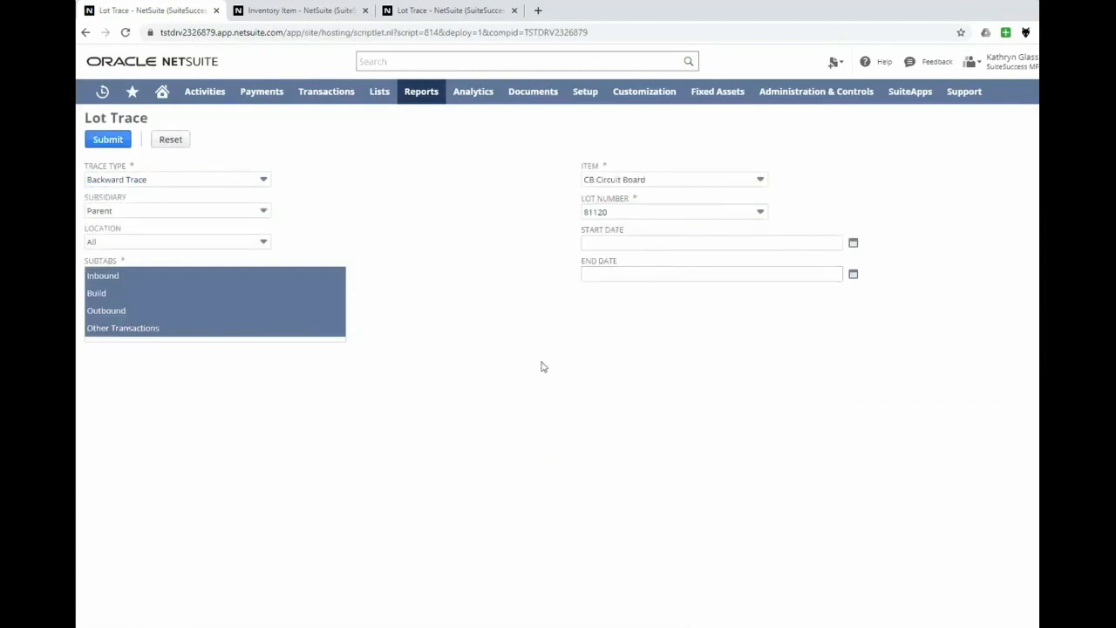
# - Run a backward lot trace for the subsidiary Parent : USA and lot number 81120
pyautogui.click(152, 210)
pyautogui.click(145, 262)
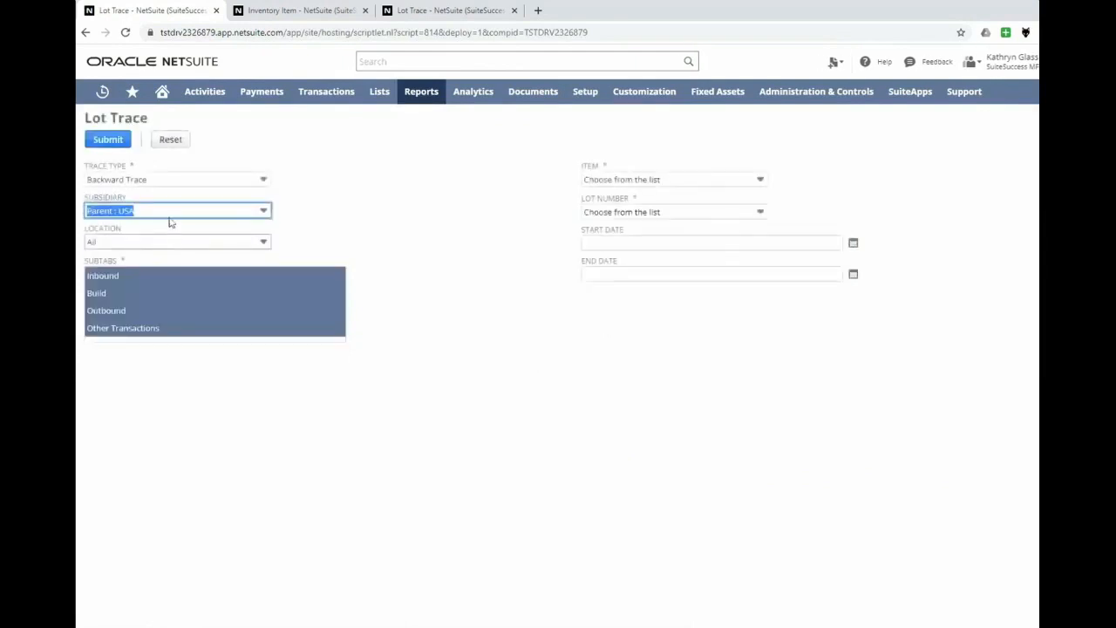
pyautogui.click(328, 220)
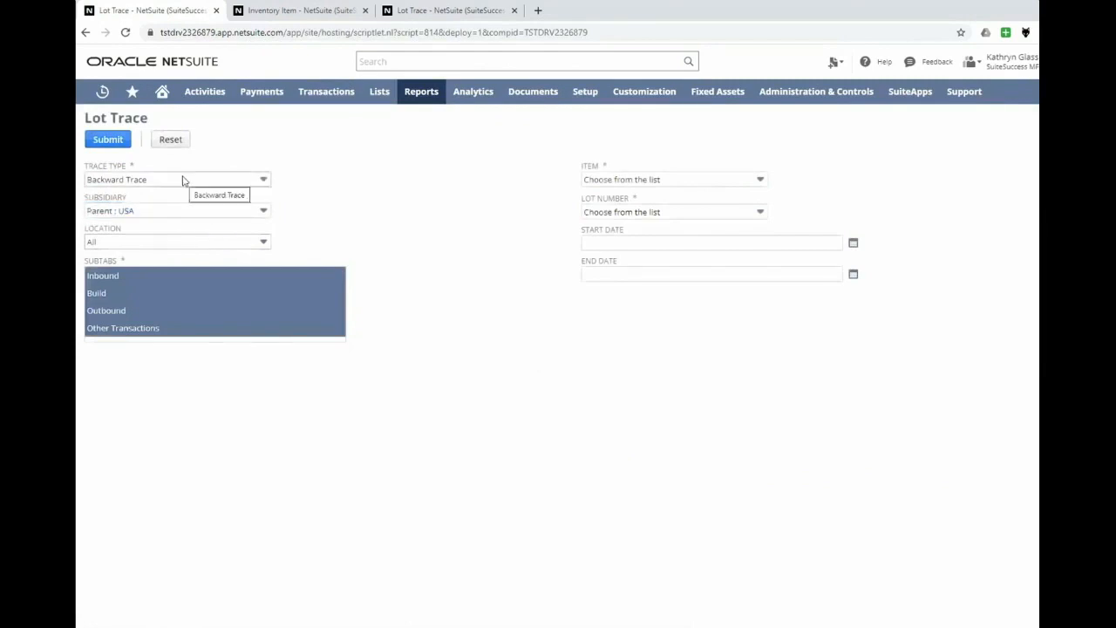
pyautogui.click(589, 213)
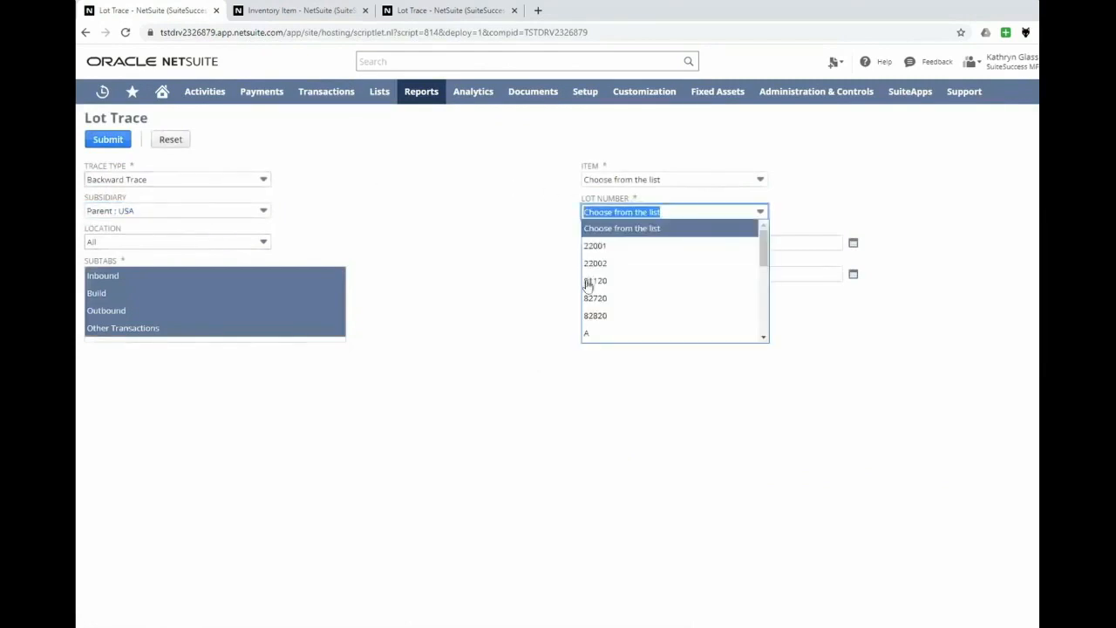
pyautogui.click(598, 281)
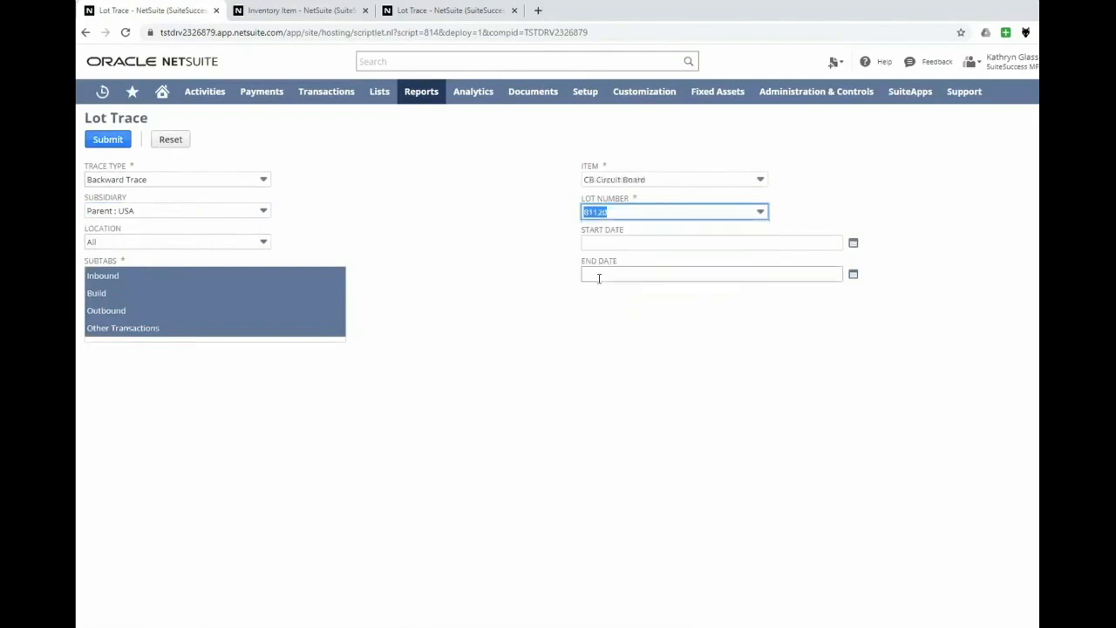
pyautogui.click(527, 333)
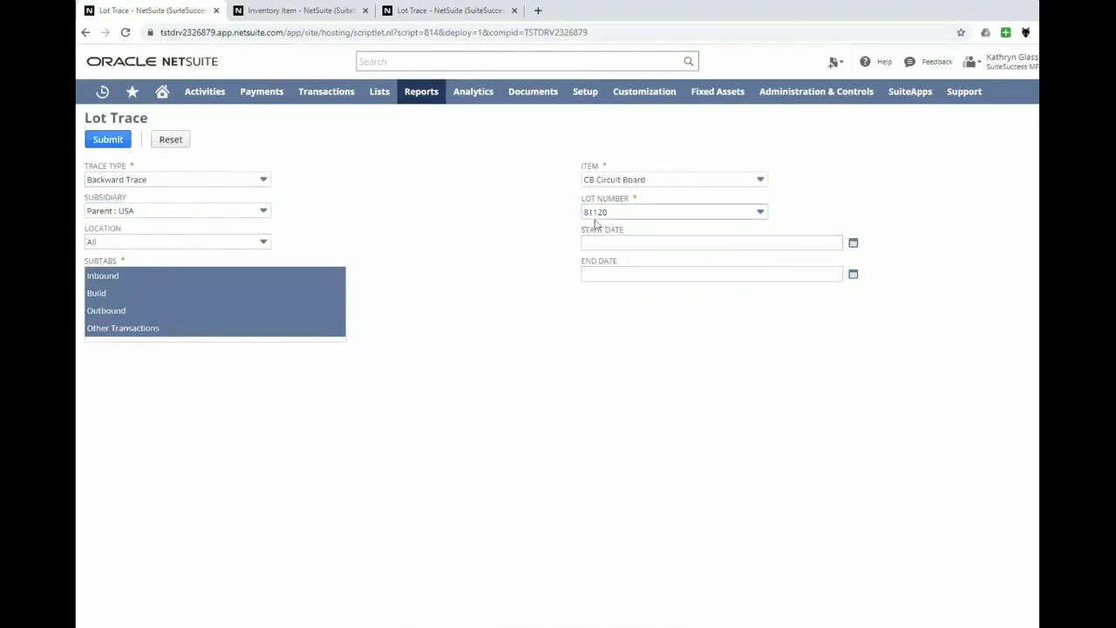
pyautogui.click(96, 141)
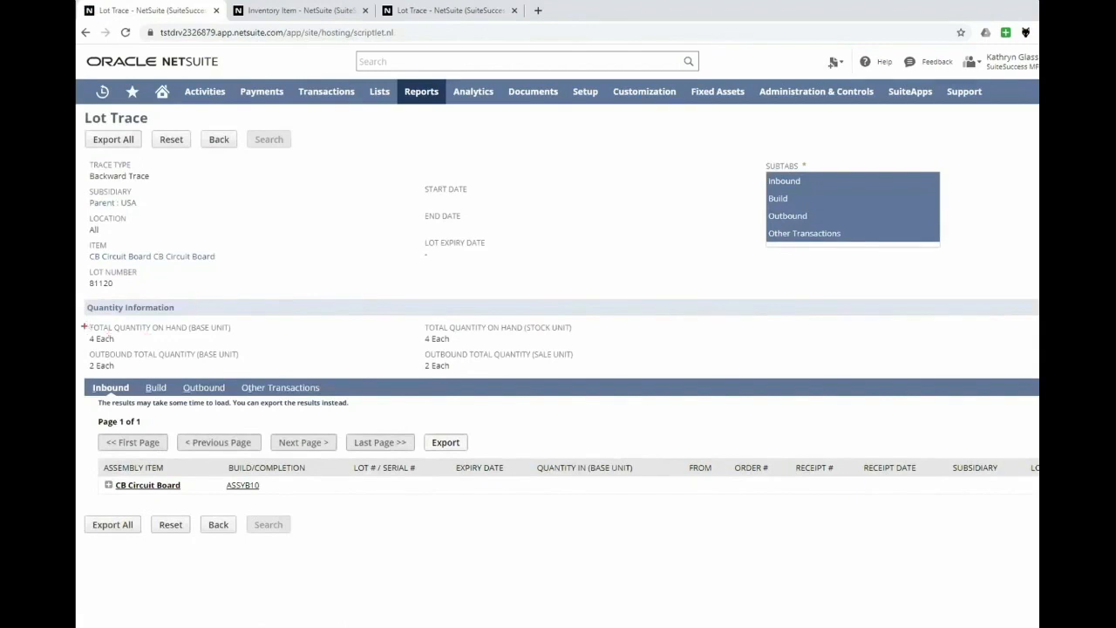
# - Review the traced lot's total quantity on hand and outbound total quantity in base units
pyautogui.moveTo(80, 318); pyautogui.dragTo(248, 347)
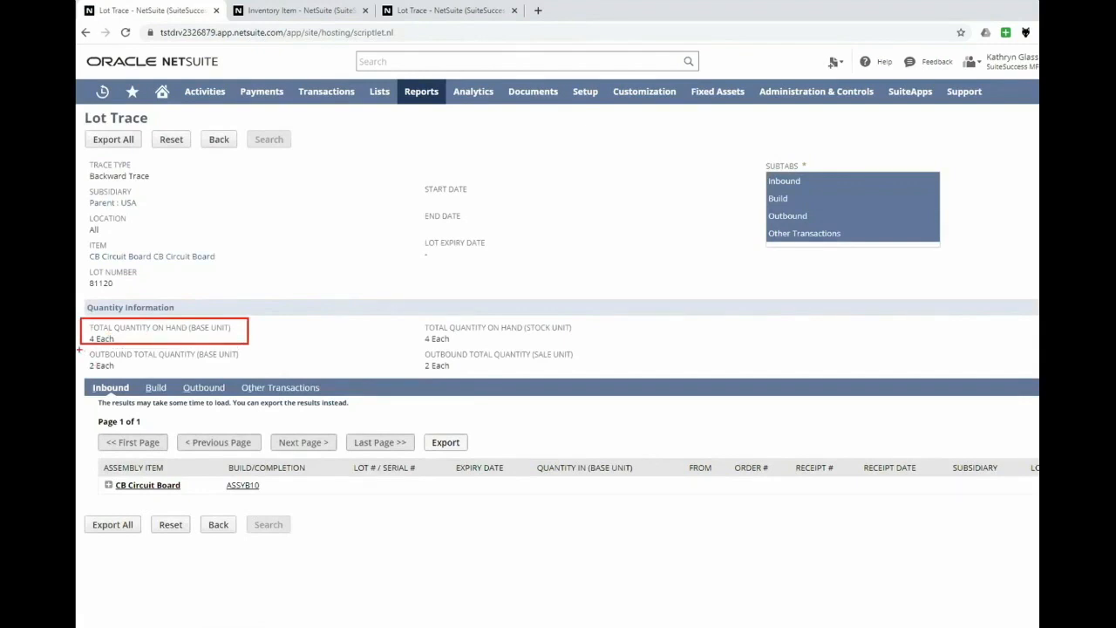
pyautogui.moveTo(87, 350); pyautogui.dragTo(248, 379)
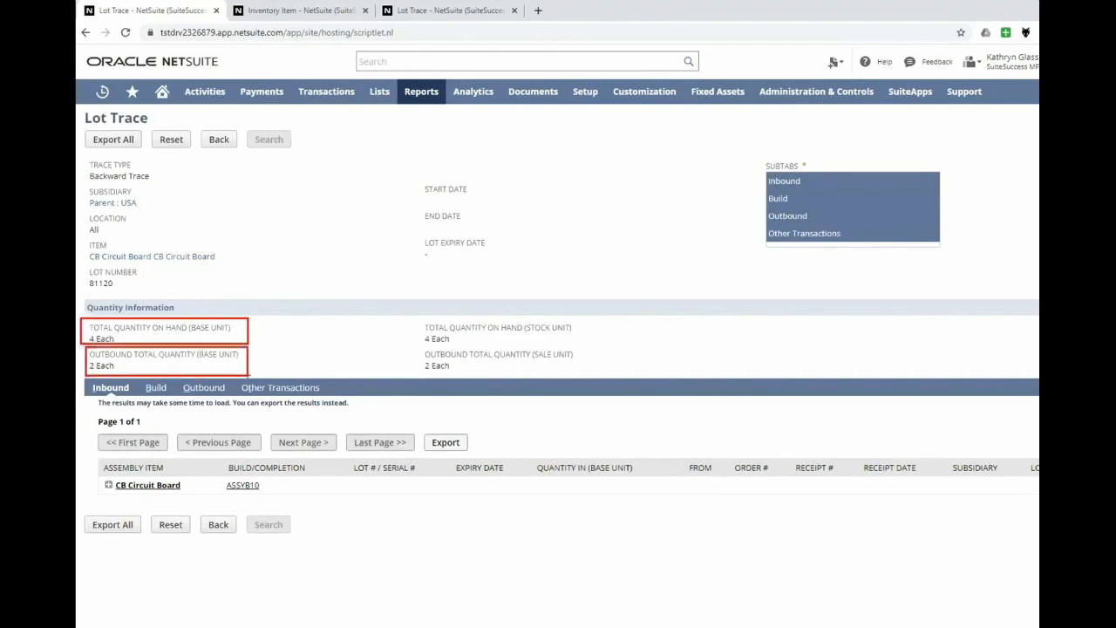
pyautogui.press('Escape')
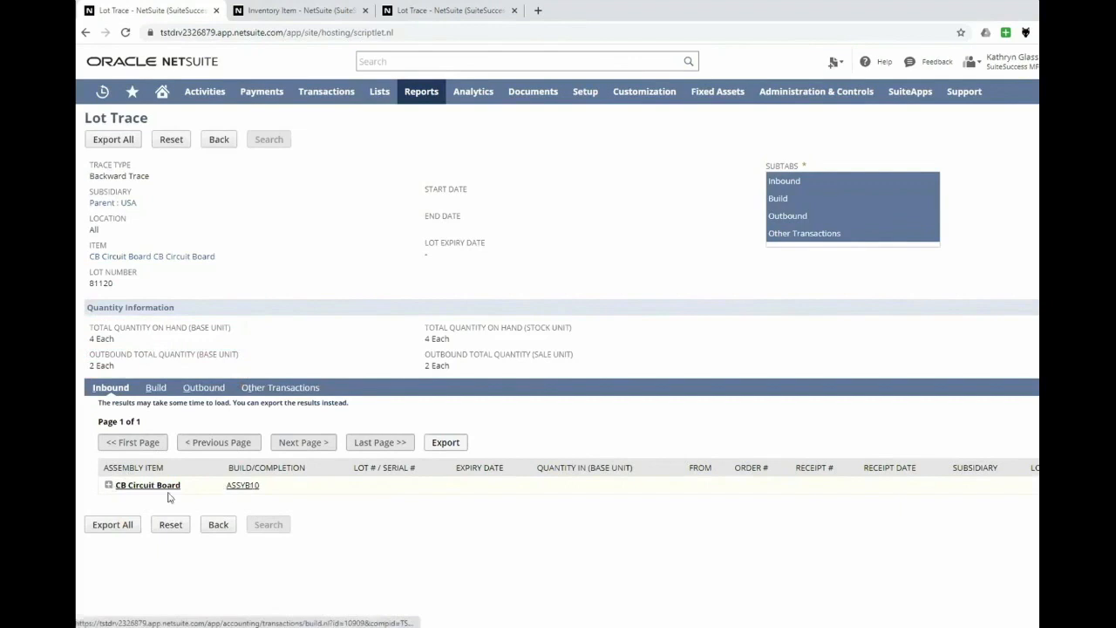
# - Expand the inbound trace from CB Circuit Board down to the CB Solder receipt, and show the lot's outbound transactions
pyautogui.click(109, 485)
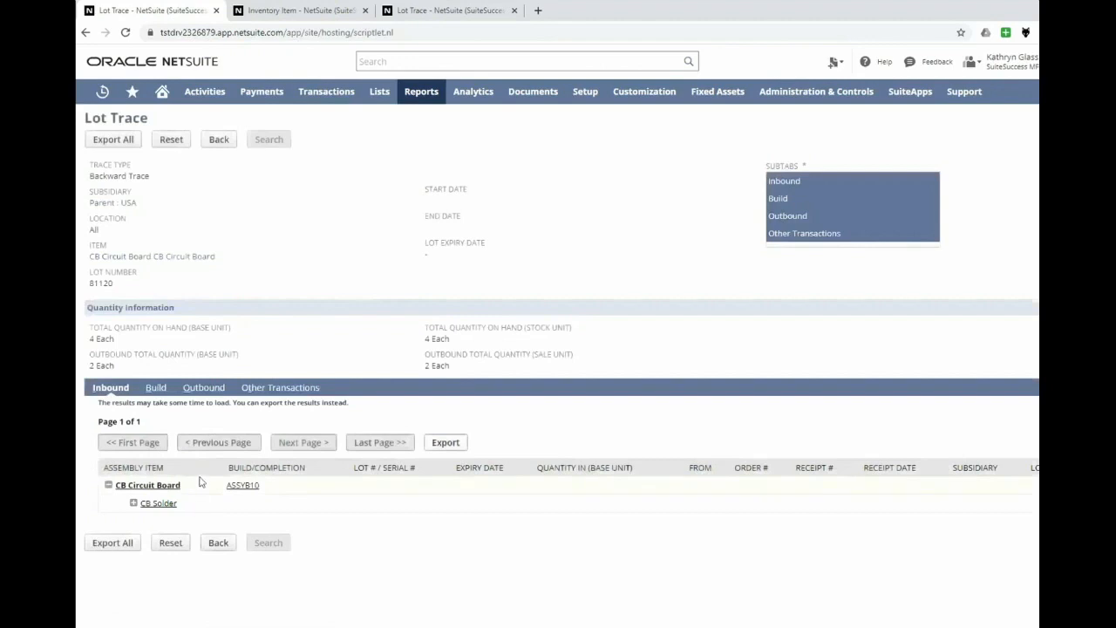
pyautogui.click(133, 503)
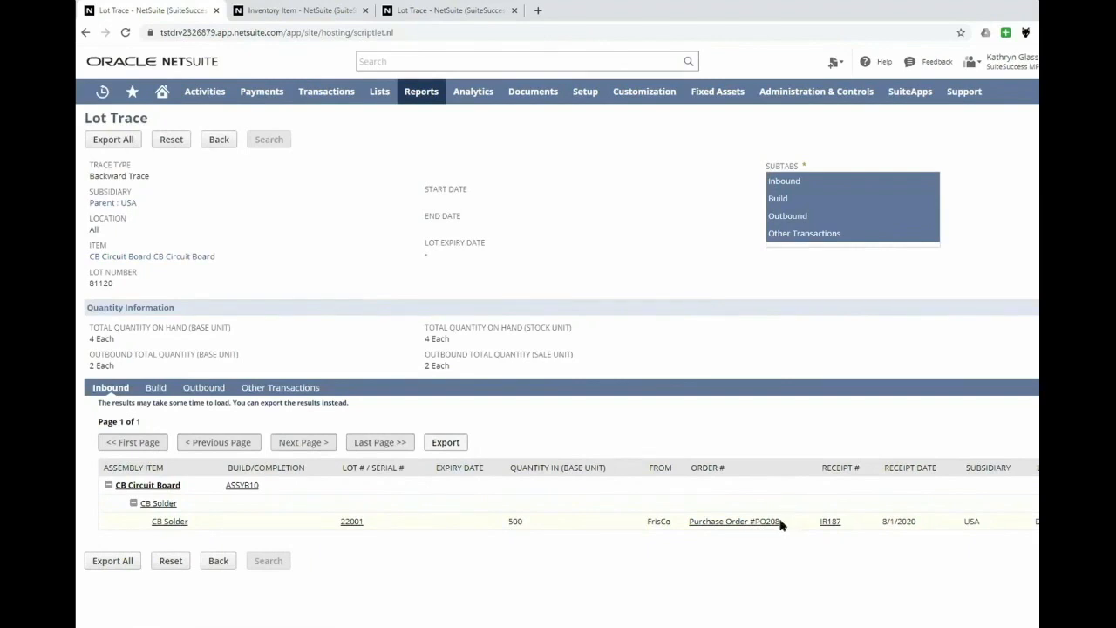
pyautogui.click(210, 390)
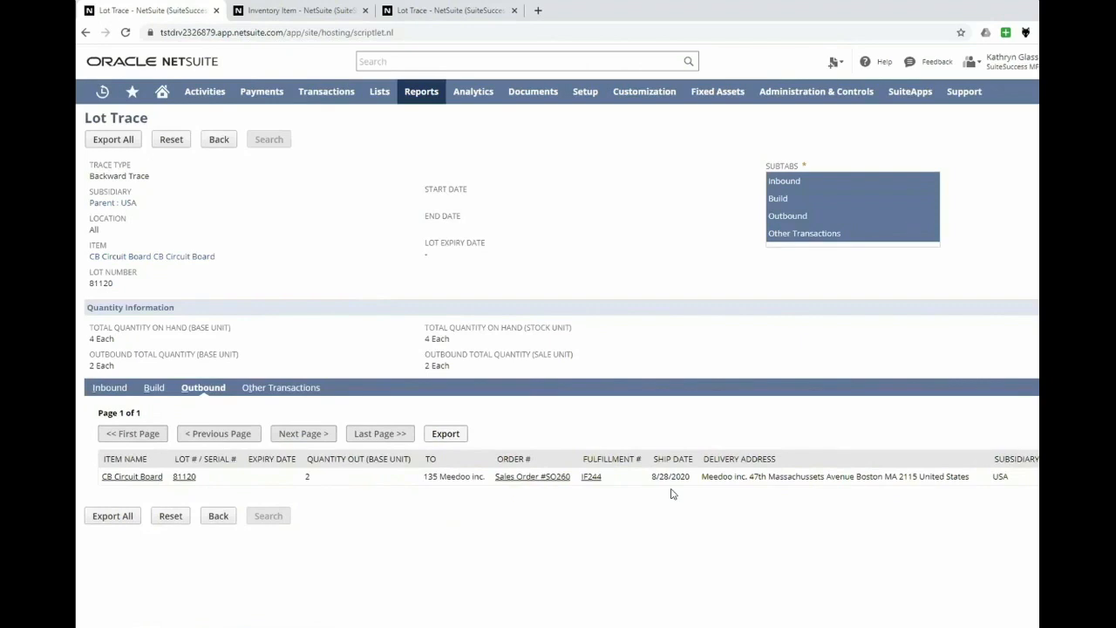
# - Return to the lot's inbound trace, and open the form for creating an inventory count
pyautogui.click(93, 388)
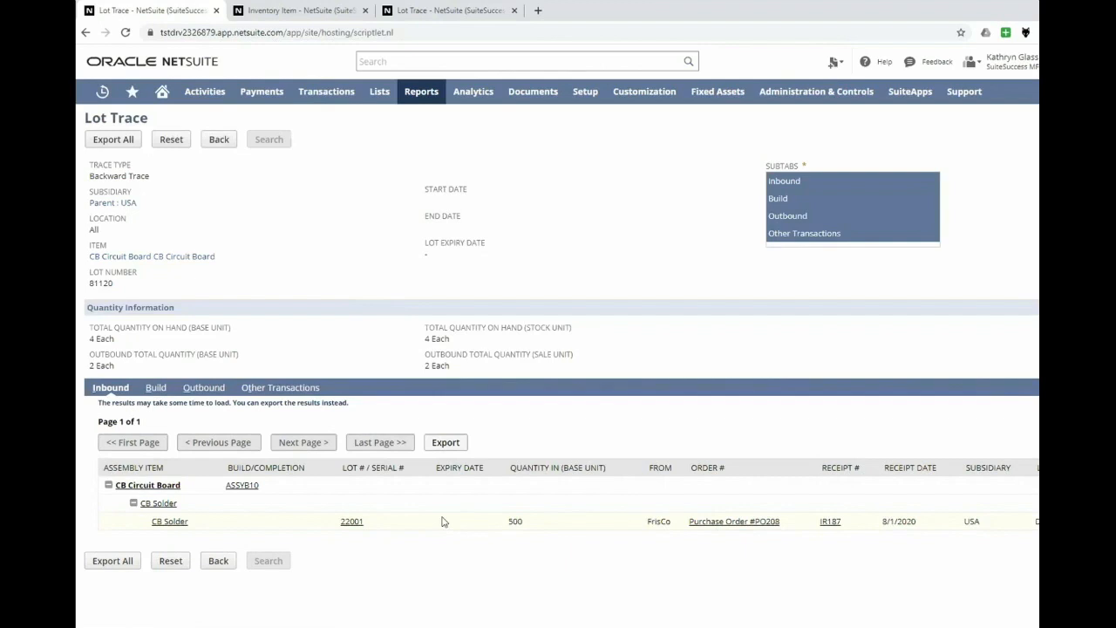
pyautogui.moveTo(340, 97)
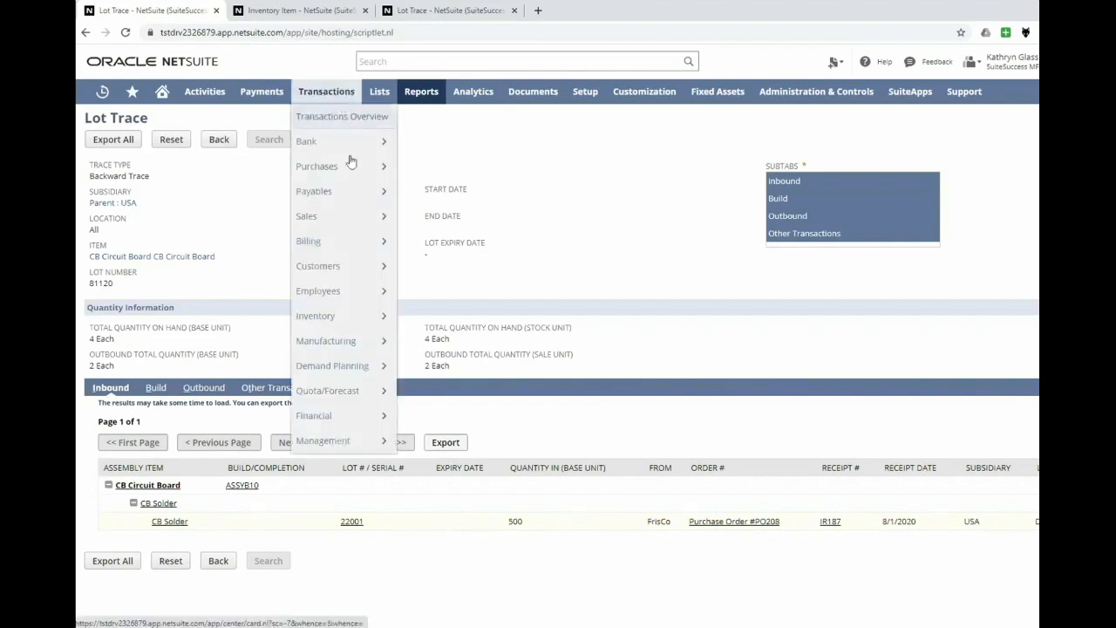
pyautogui.moveTo(356, 313)
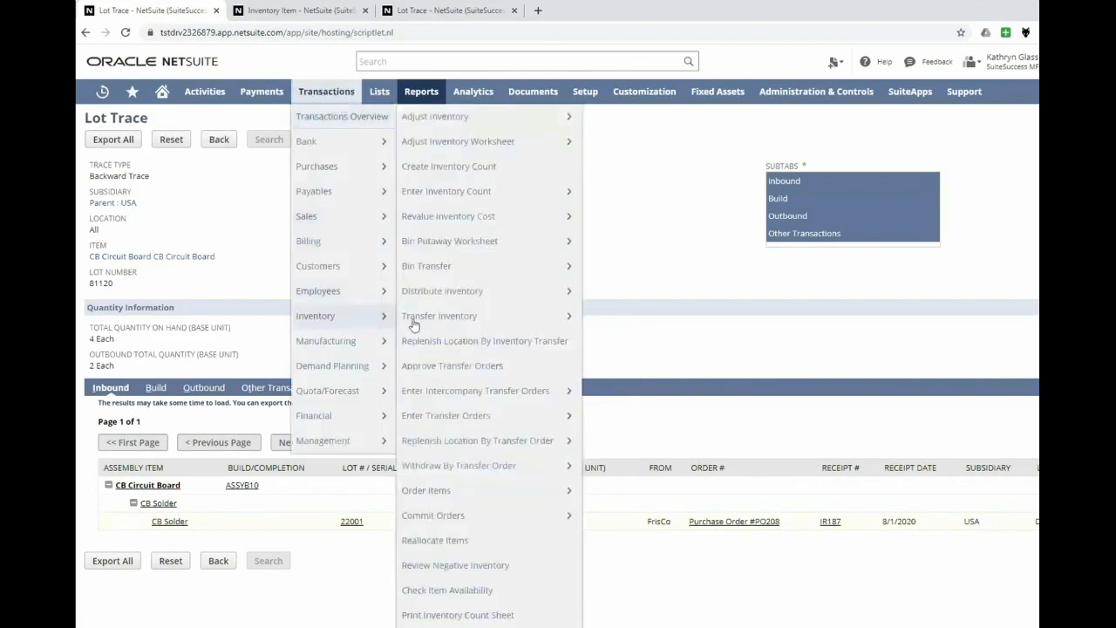
pyautogui.click(445, 168)
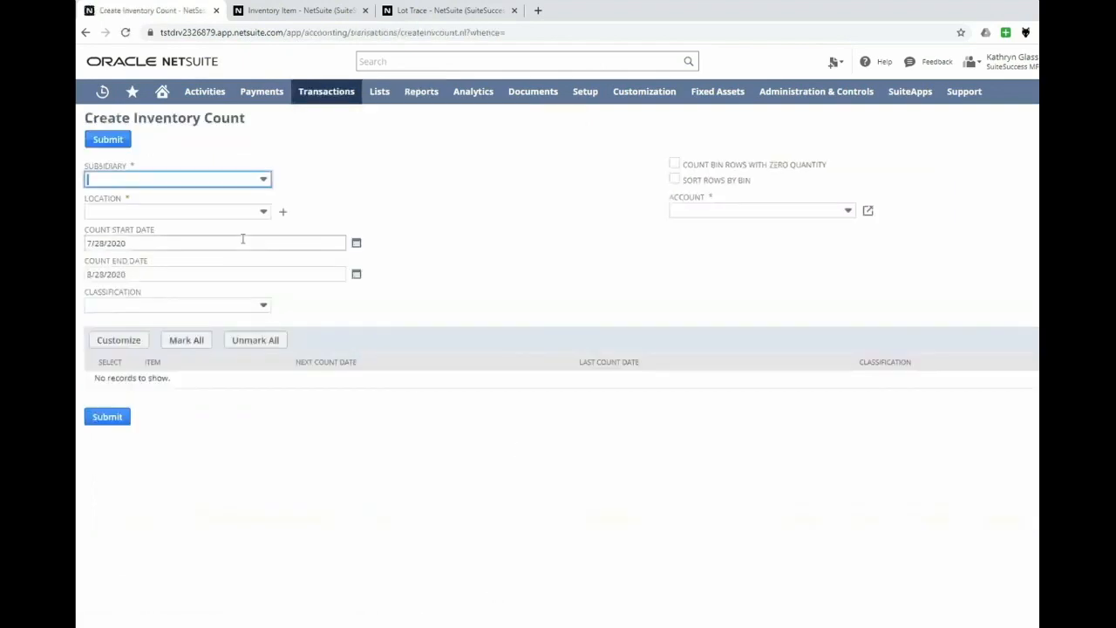
# - Set the inventory count's subsidiary to USA and its location to Denver
pyautogui.click(217, 180)
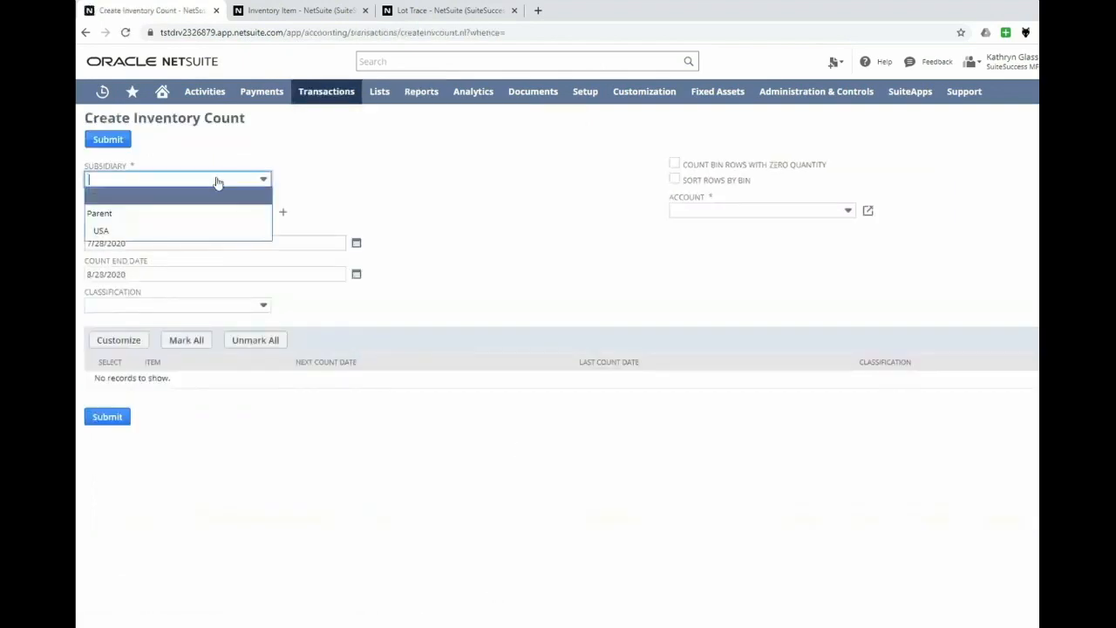
pyautogui.click(208, 230)
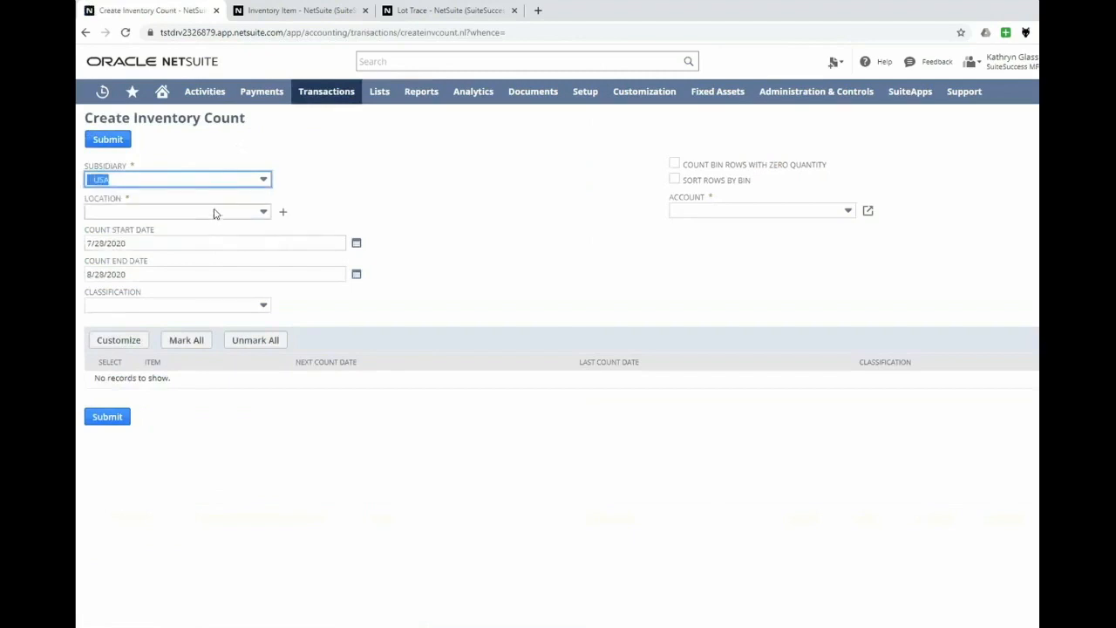
pyautogui.click(215, 212)
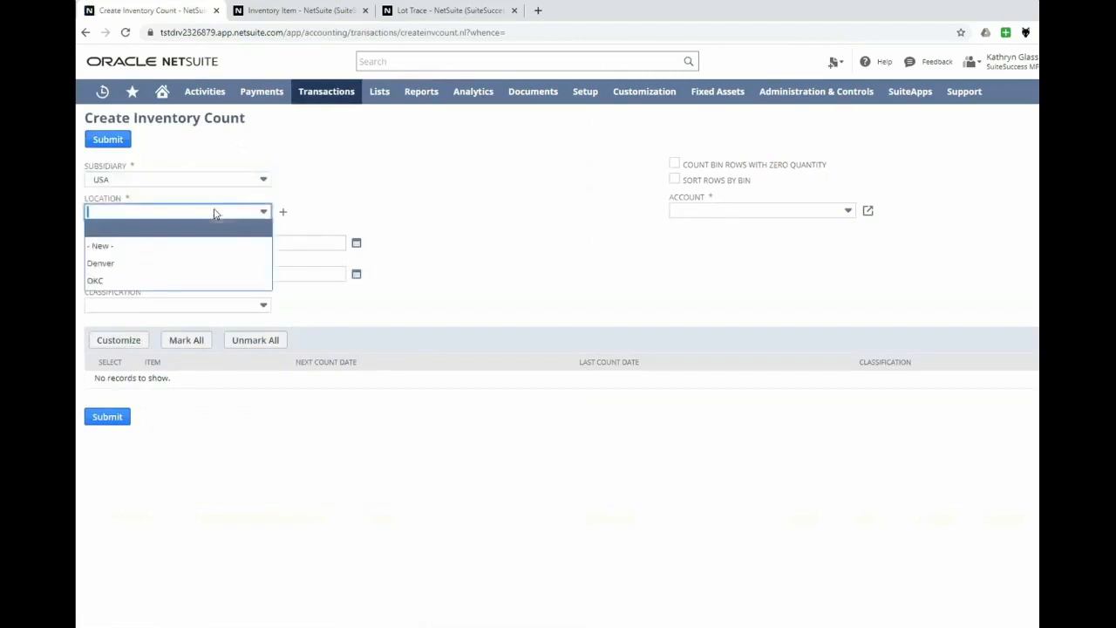
pyautogui.click(202, 263)
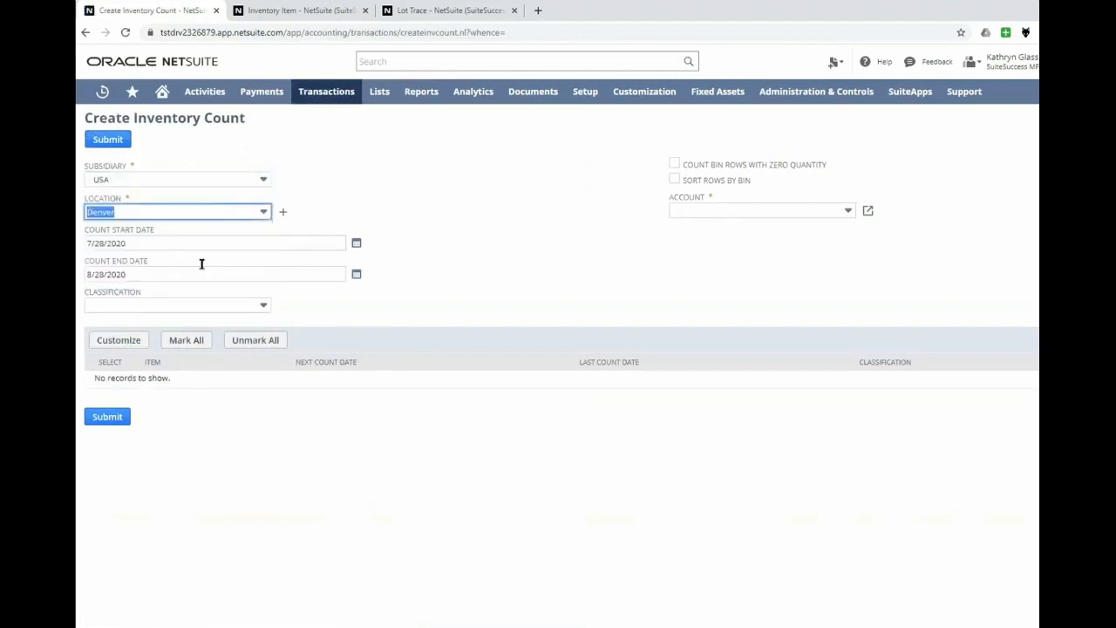
# - Set the count end date to 11/28/2020 to list the items due for counting
pyautogui.click(356, 274)
pyautogui.click(349, 292)
pyautogui.click(350, 292)
pyautogui.click(350, 292)
pyautogui.click(352, 363)
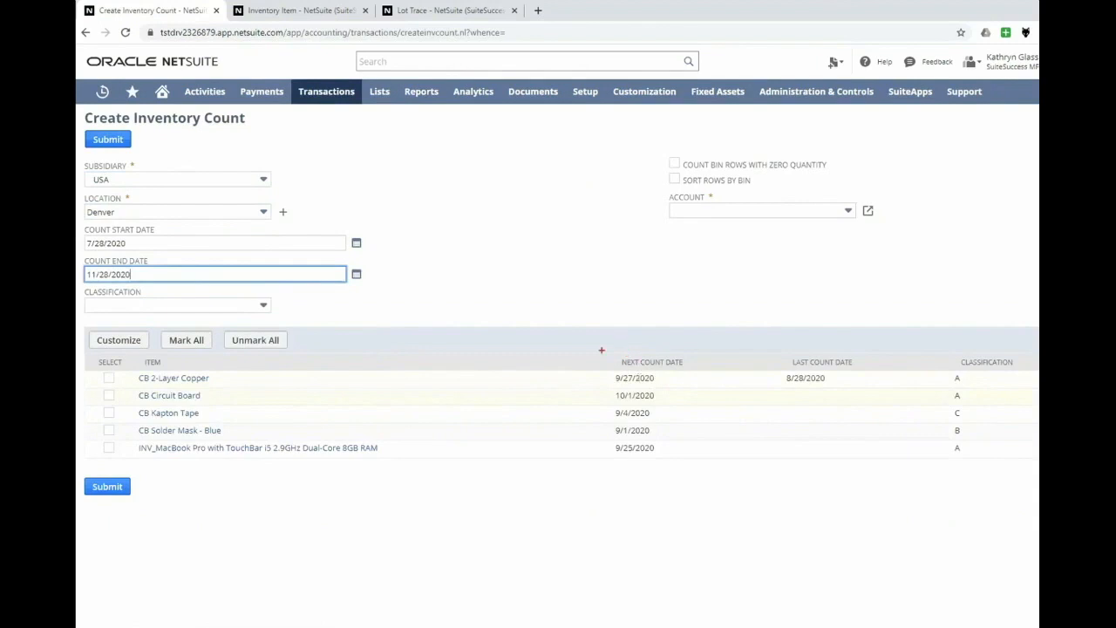
# - Examine the next count dates, last count dates and classifications of the listed items
pyautogui.moveTo(601, 350); pyautogui.dragTo(689, 442)
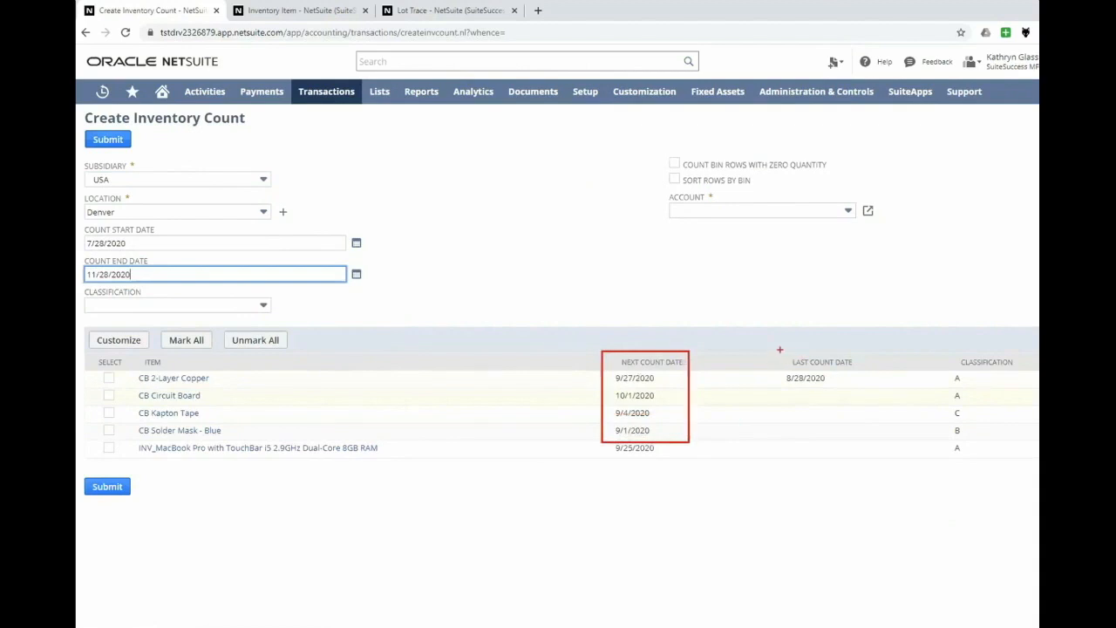
pyautogui.moveTo(777, 350); pyautogui.dragTo(859, 389)
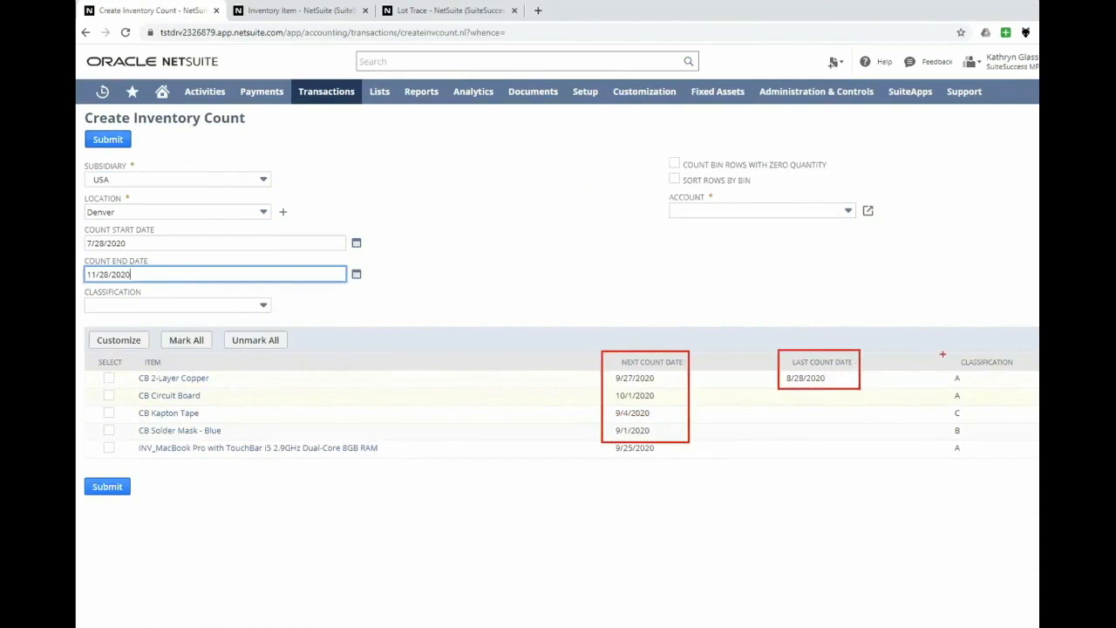
pyautogui.moveTo(945, 352); pyautogui.dragTo(1017, 436)
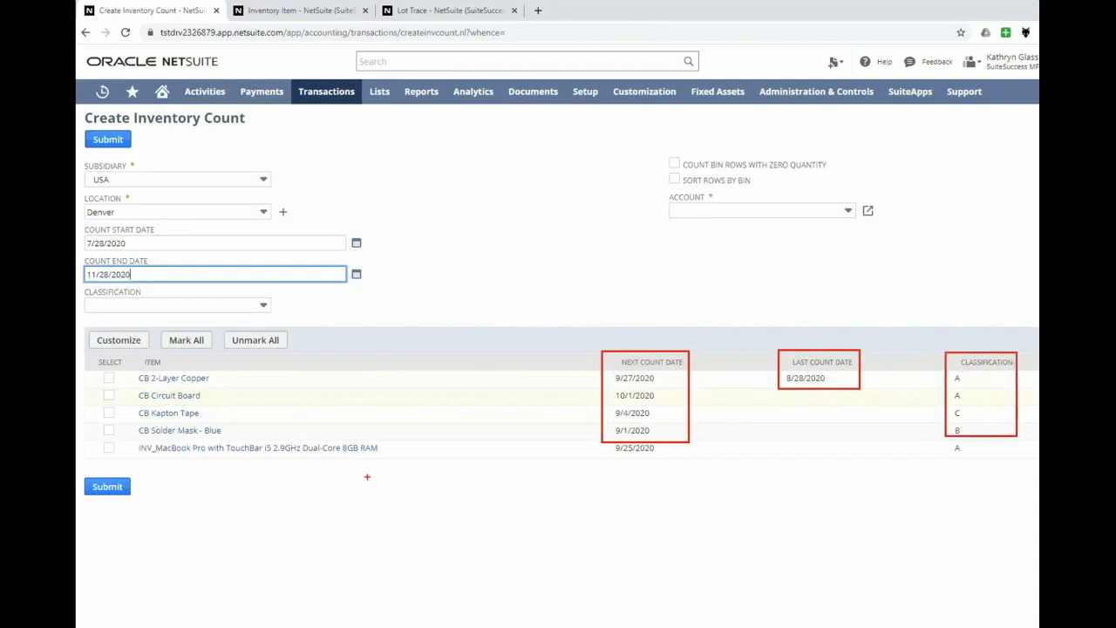
pyautogui.press('Escape')
# - Filter the countable items by classification A and by classification B, and clear the classification filter
pyautogui.click(127, 307)
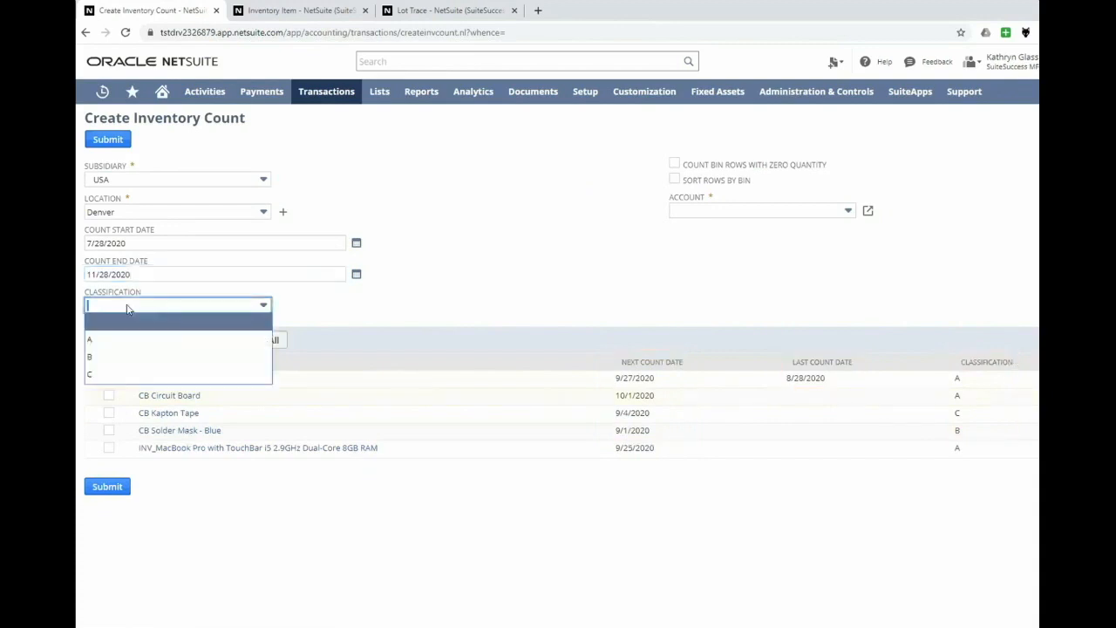
pyautogui.click(149, 340)
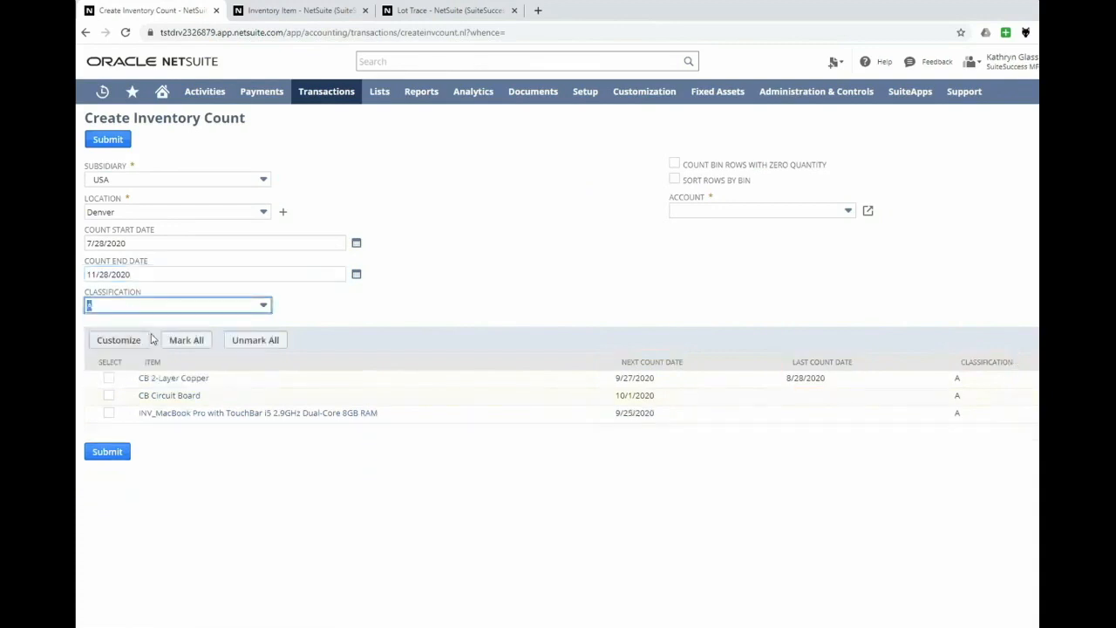
pyautogui.click(175, 311)
pyautogui.click(169, 357)
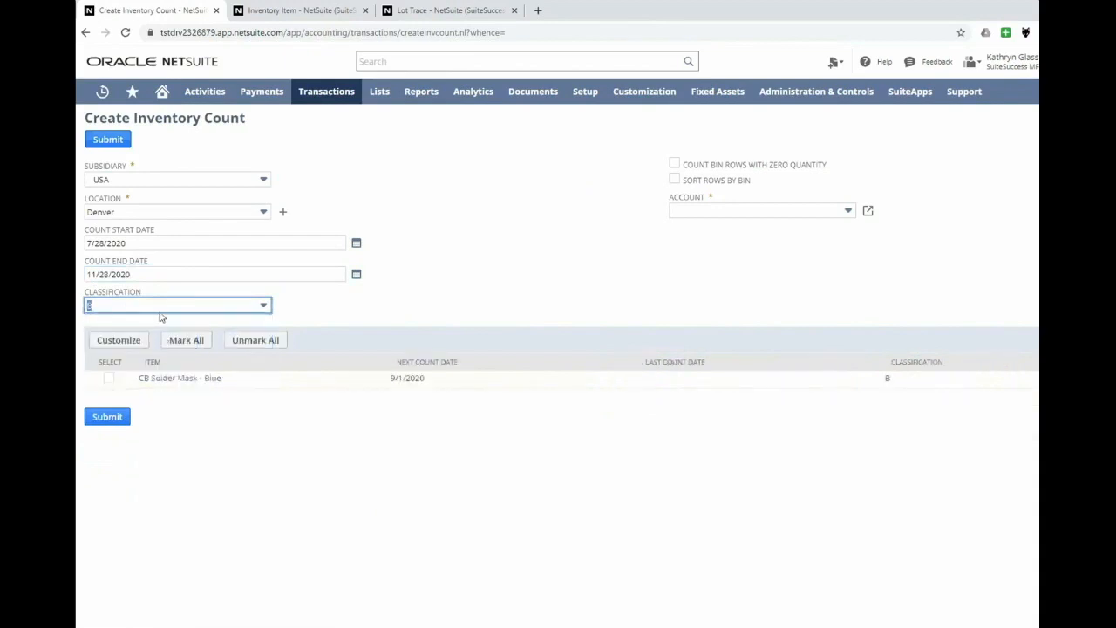
pyautogui.click(160, 312)
pyautogui.click(155, 322)
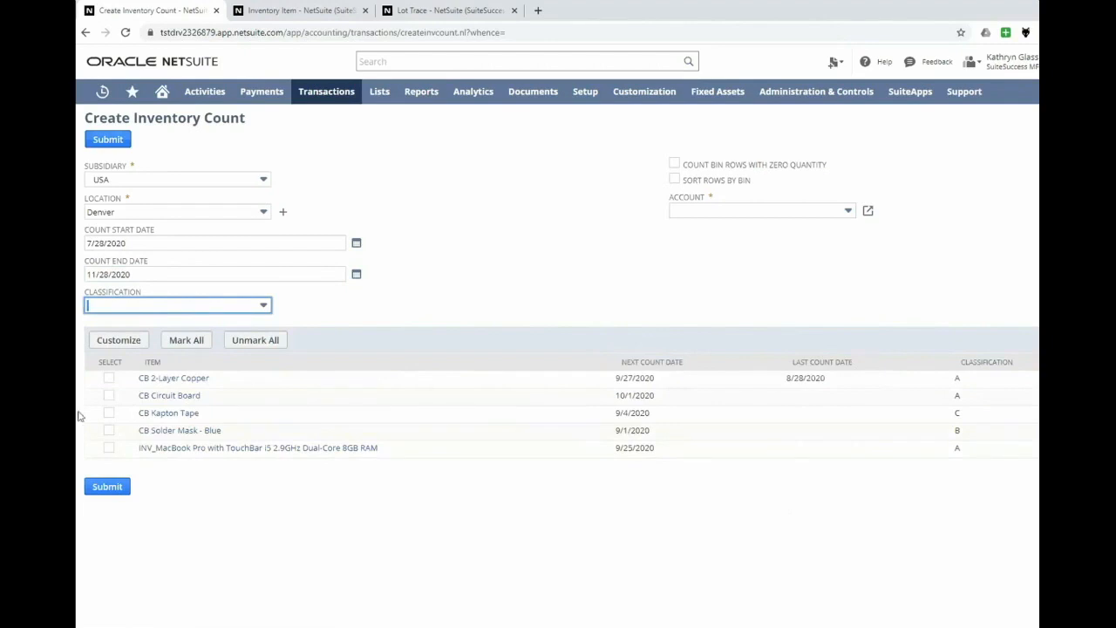
# - Select CB Solder Mask - Blue and CB Kapton Tape for counting, and set the account to 5030 Cost of Goods Sold : Inventory Variance
pyautogui.click(109, 431)
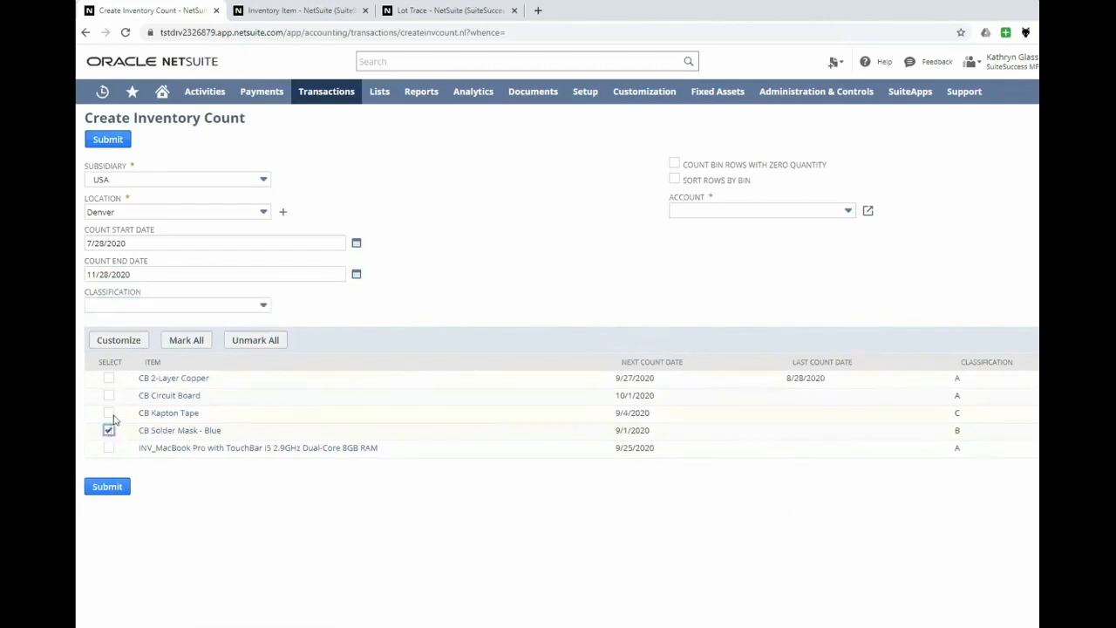
pyautogui.click(108, 413)
pyautogui.click(723, 210)
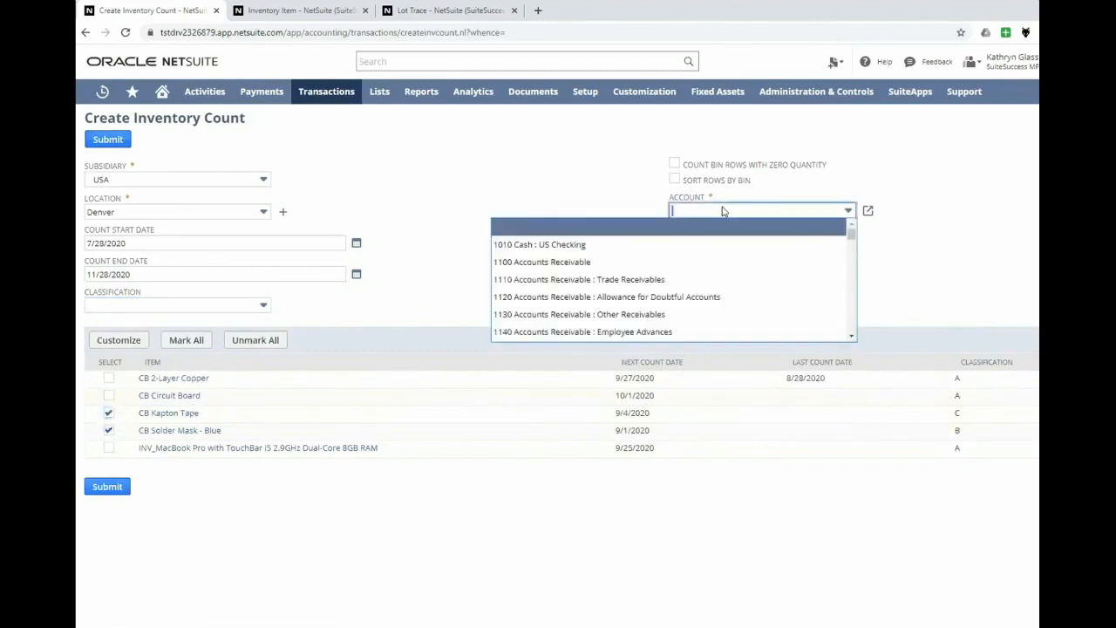
pyautogui.write('5')
pyautogui.press('Down')
pyautogui.press('Down')
pyautogui.press('Down')
pyautogui.press('Return')
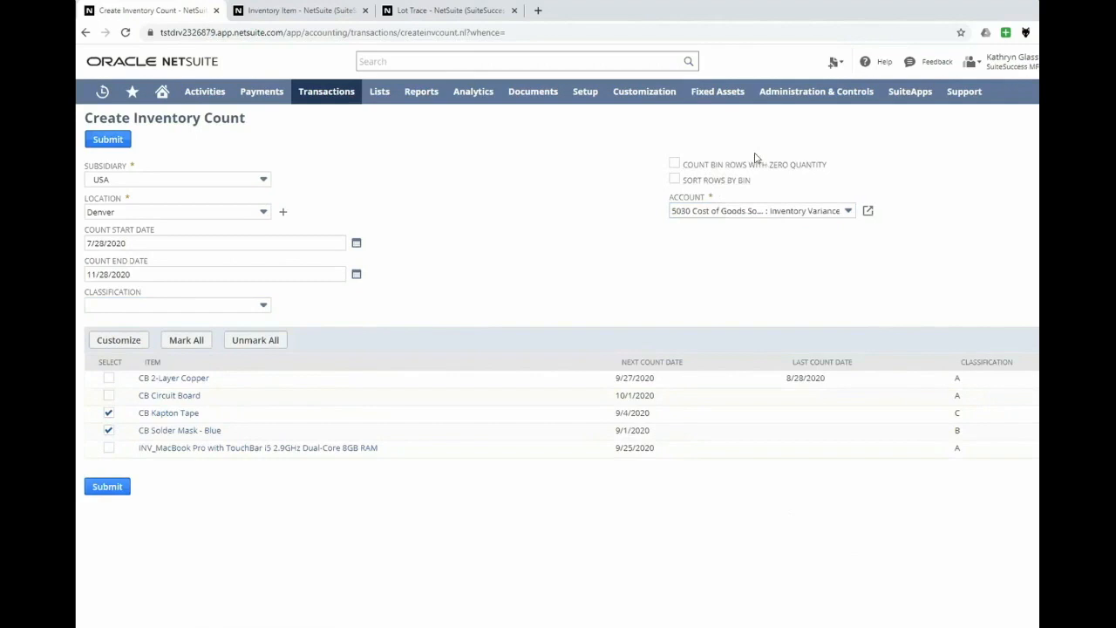
# - Submit the new inventory count and start the count
pyautogui.click(106, 144)
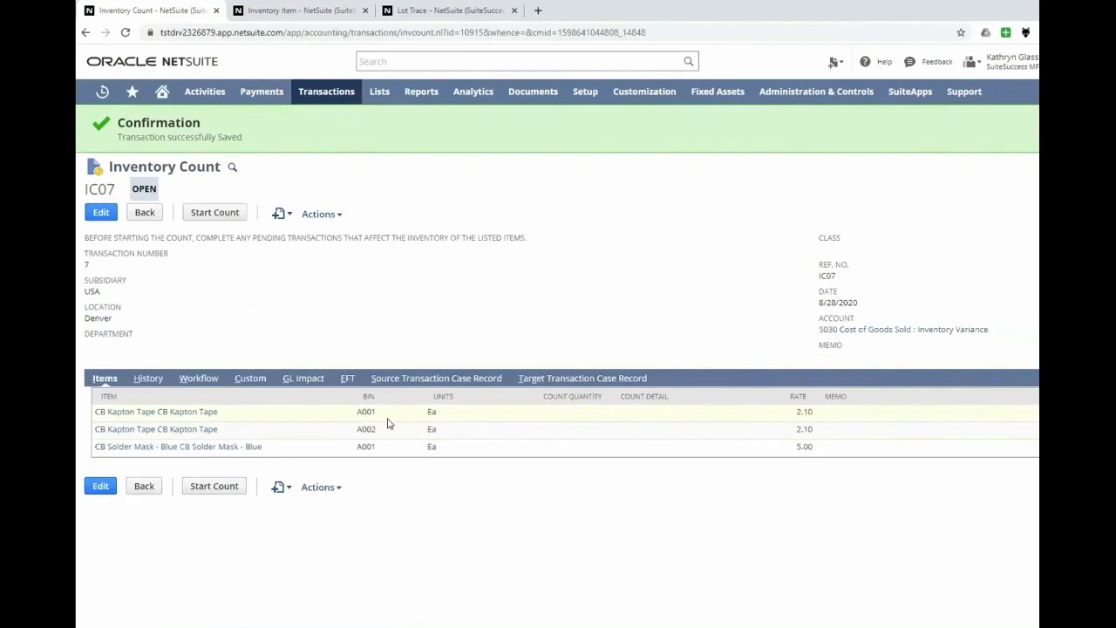
pyautogui.click(214, 218)
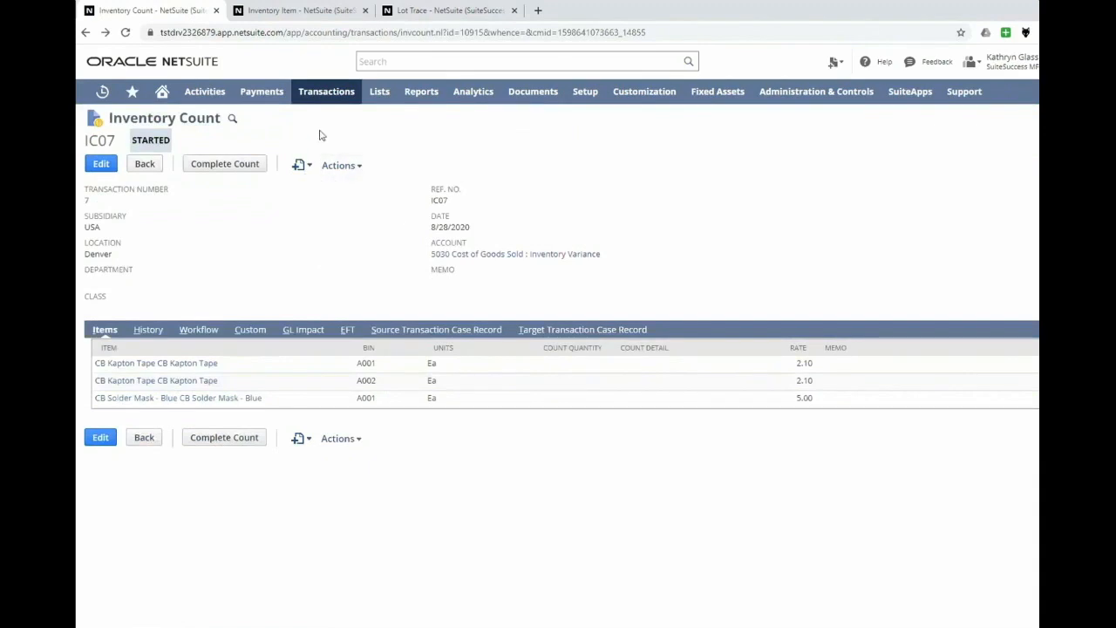
# - Open the Print Inventory Count Sheet page in a separate browser tab and switch to it
pyautogui.moveTo(321, 120)
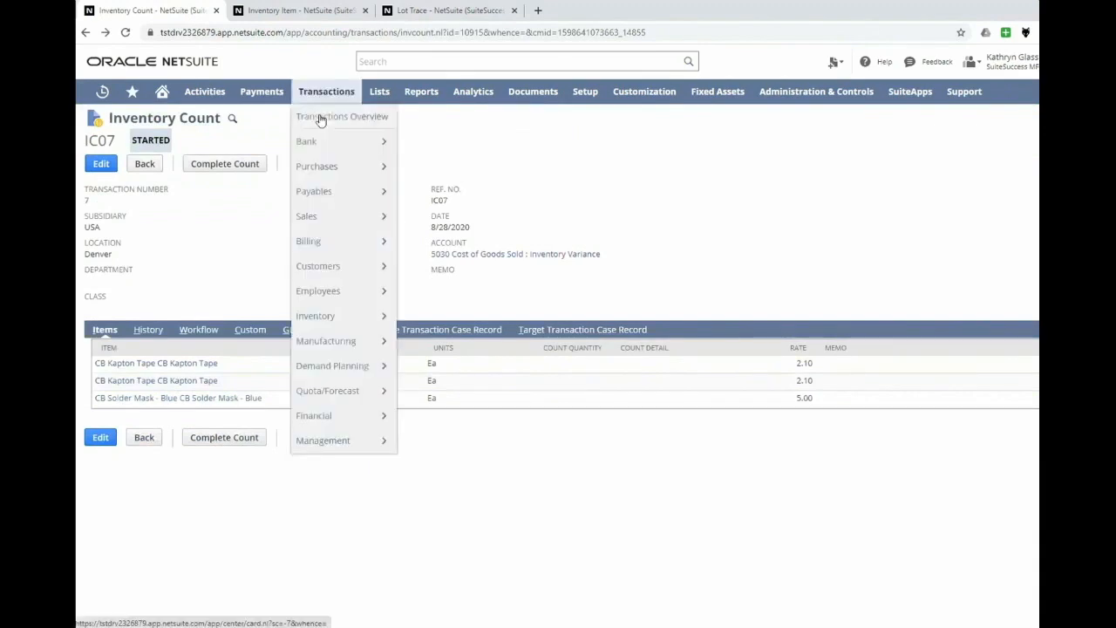
pyautogui.moveTo(338, 317)
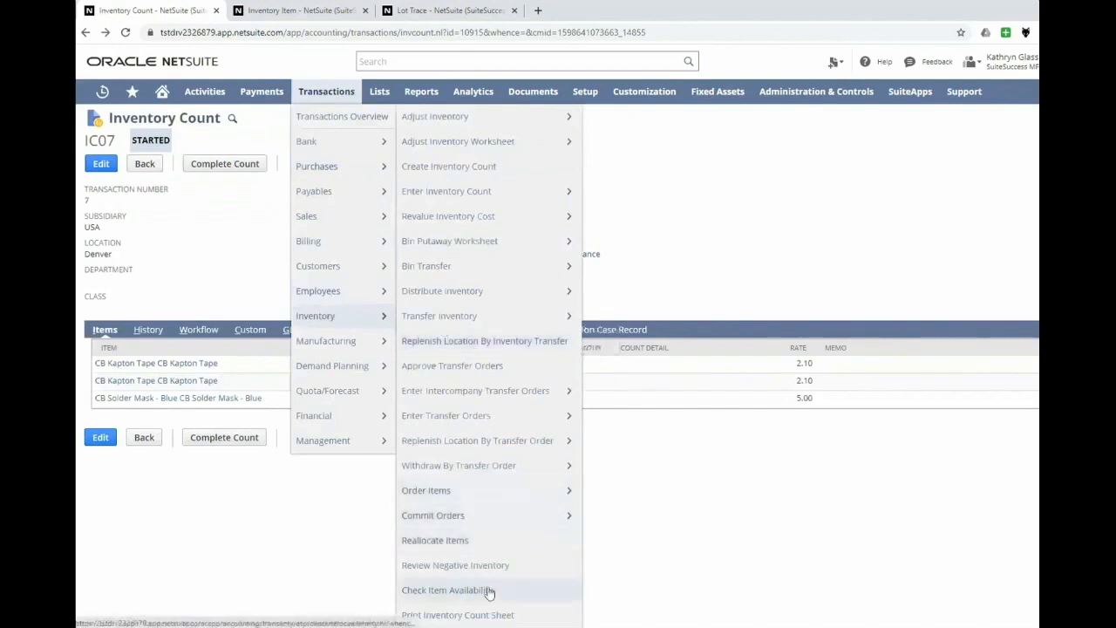
pyautogui.middleClick(478, 614)
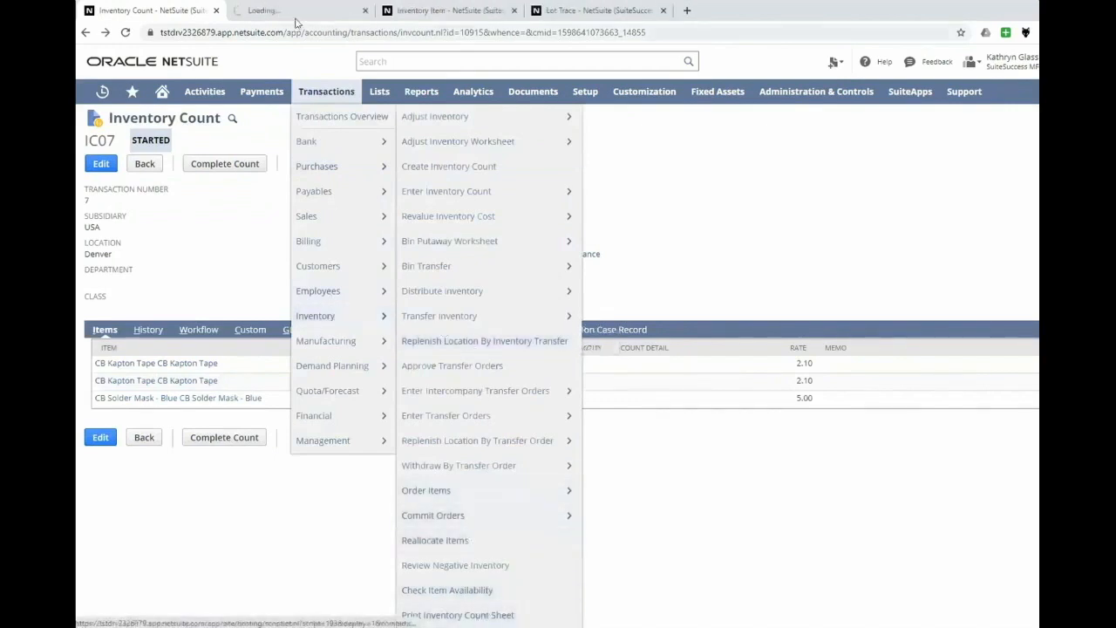
pyautogui.click(290, 12)
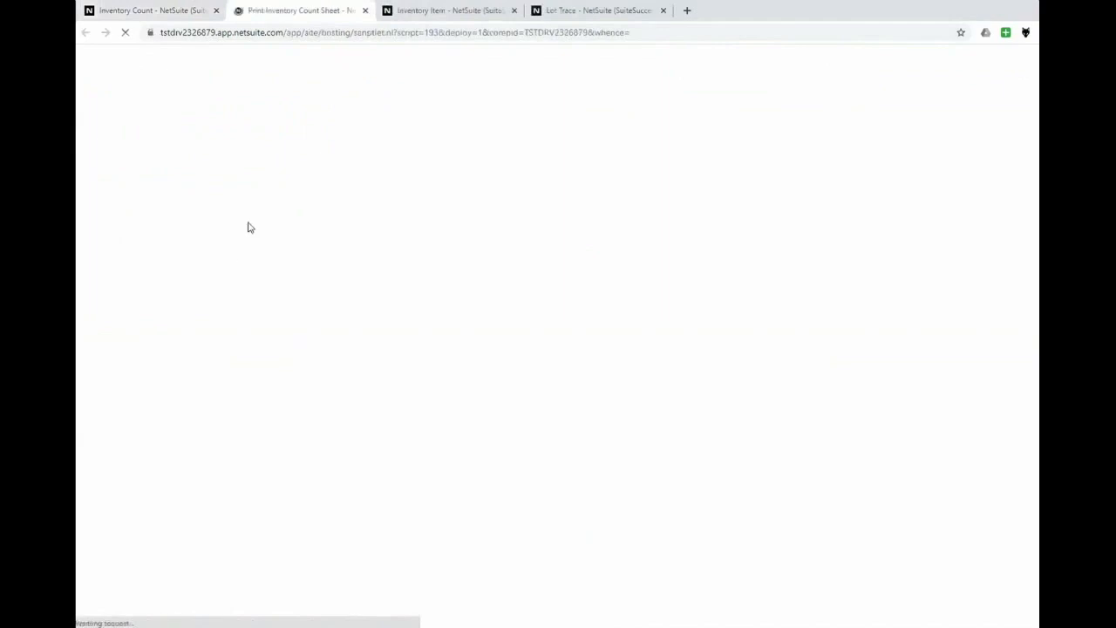
# - Filter the printable inventory counts by subsidiary Parent : USA and location Denver
pyautogui.click(188, 183)
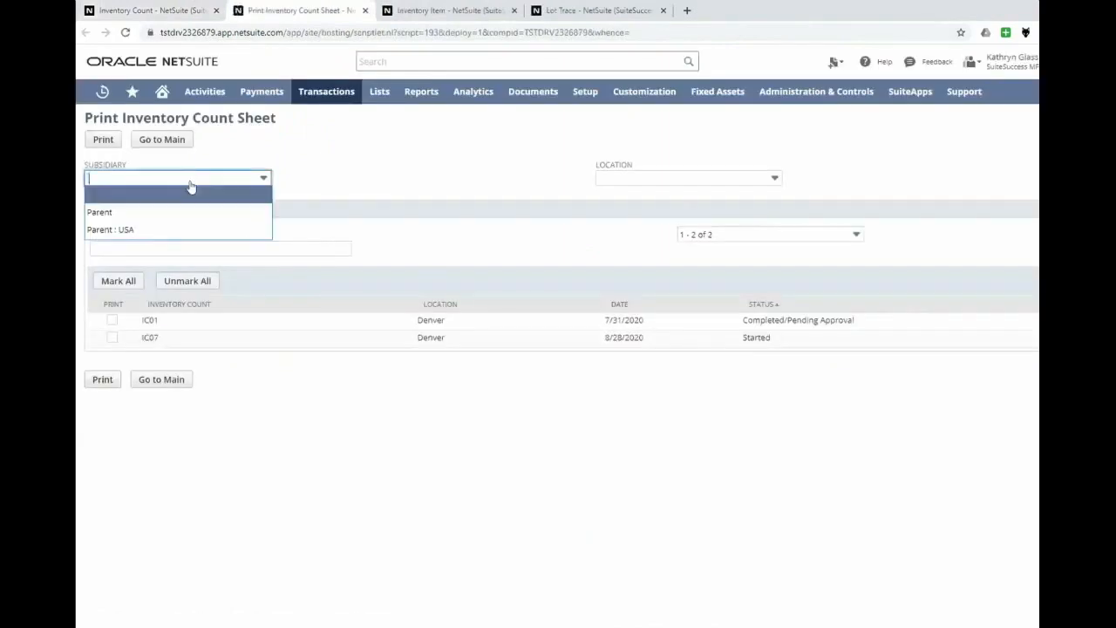
pyautogui.click(160, 230)
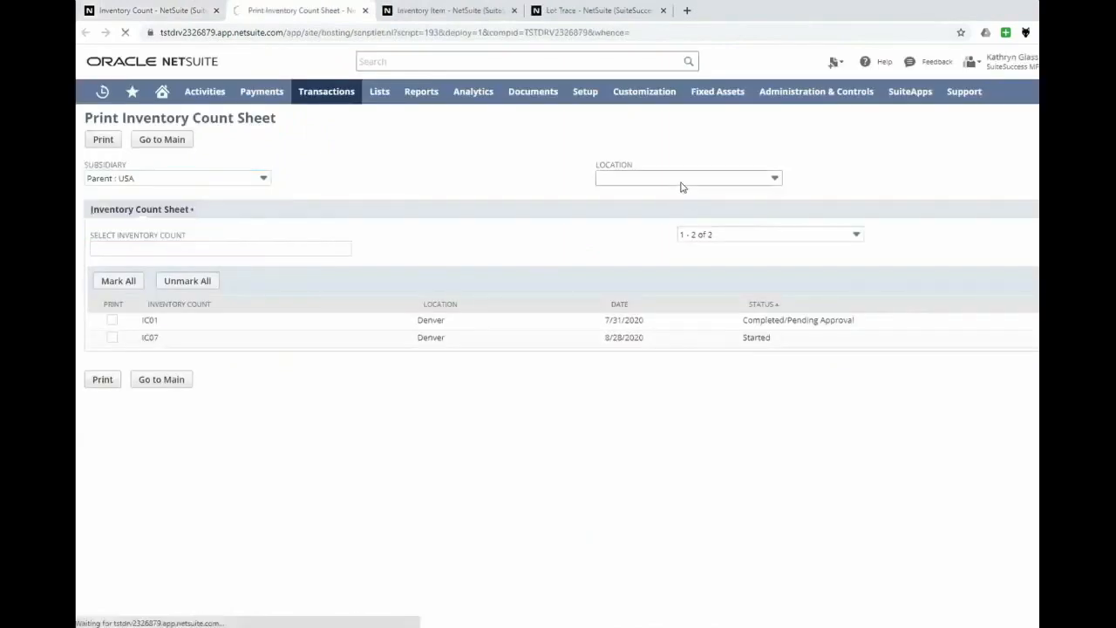
pyautogui.click(683, 186)
pyautogui.click(665, 179)
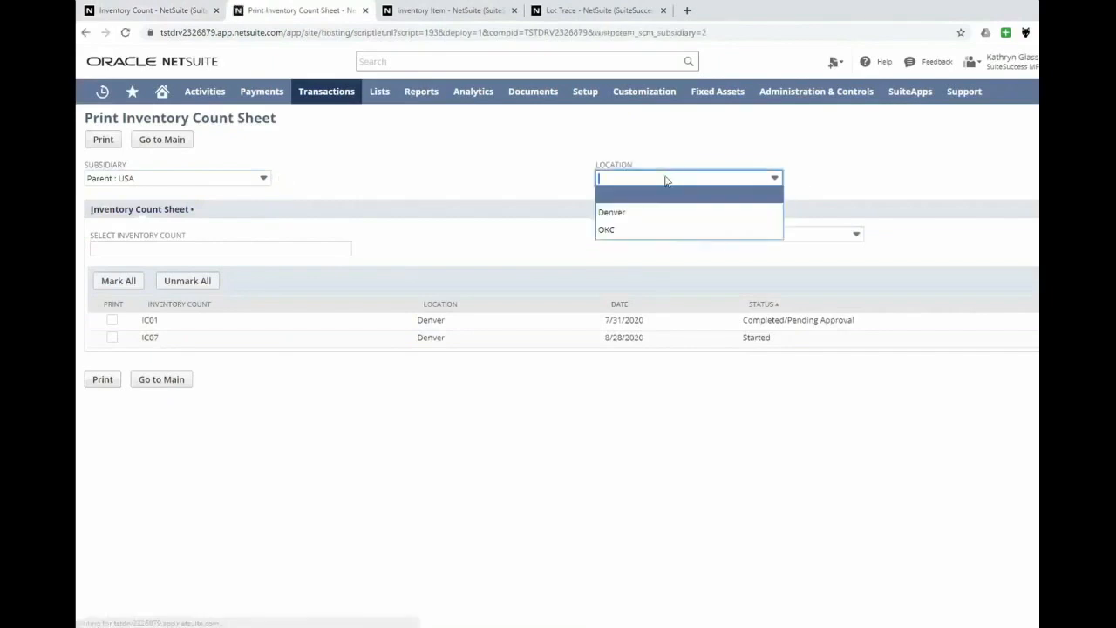
pyautogui.click(650, 214)
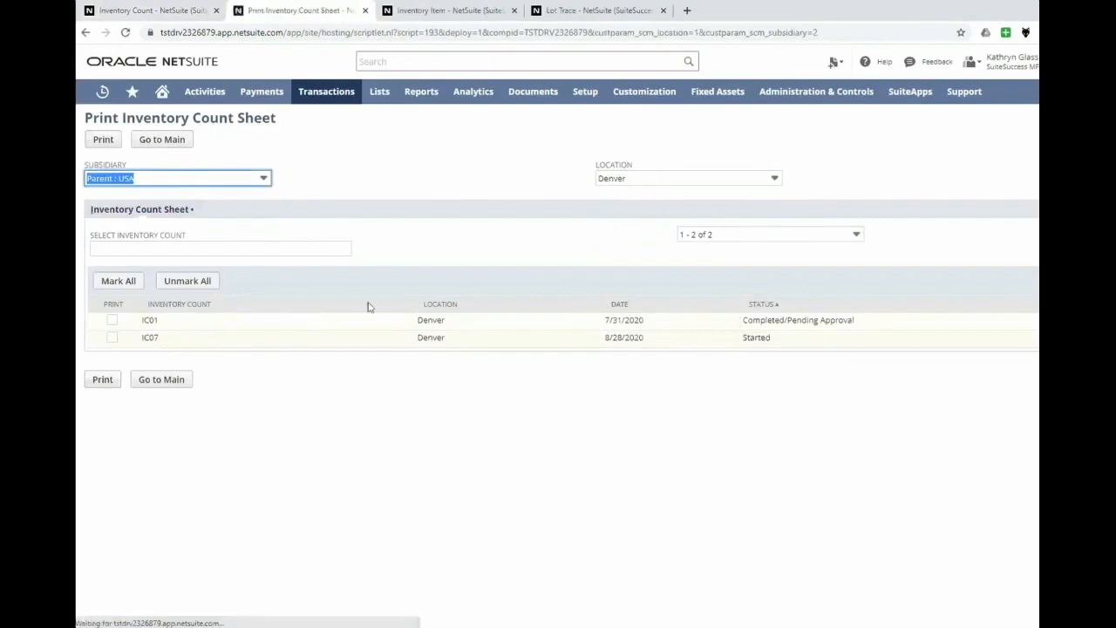
# - Print the count sheet for inventory count IC07, and open its form printing status
pyautogui.click(111, 338)
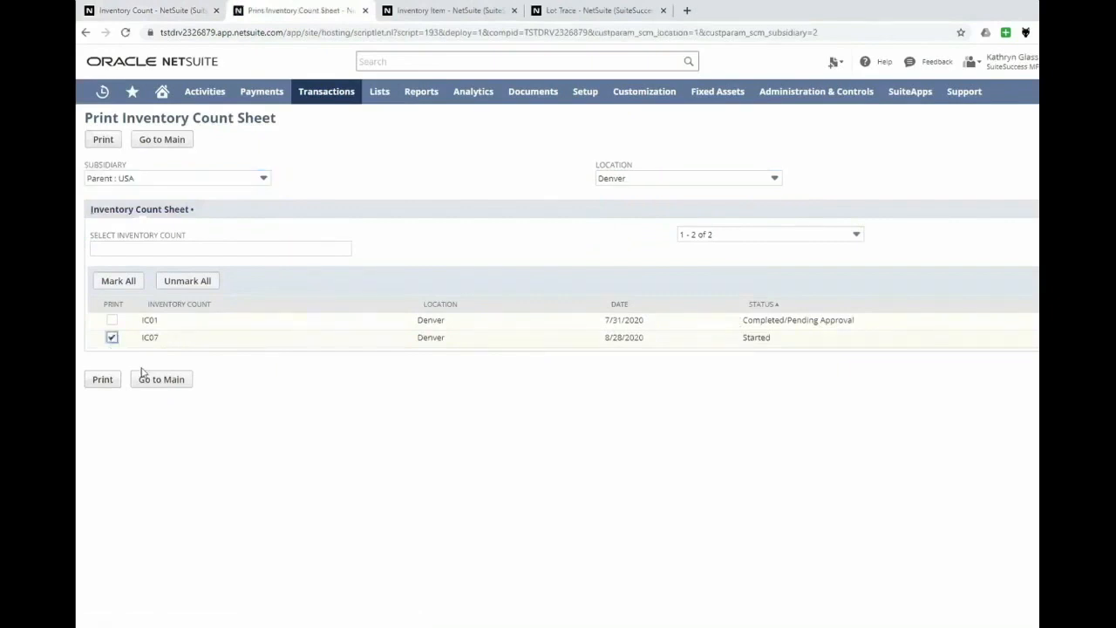
pyautogui.click(109, 380)
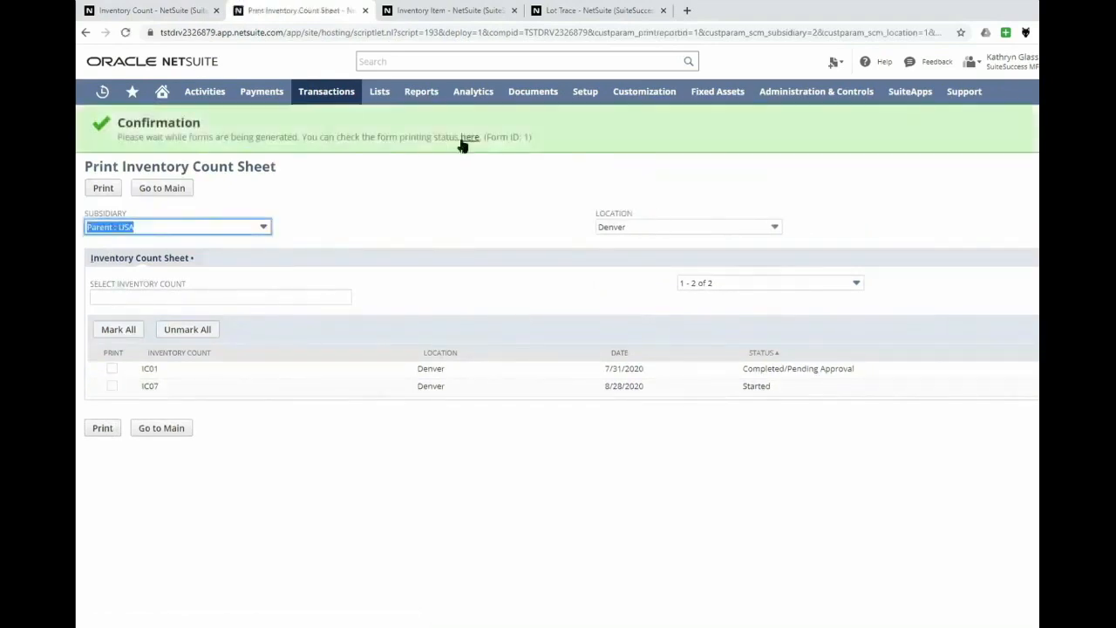
pyautogui.click(469, 138)
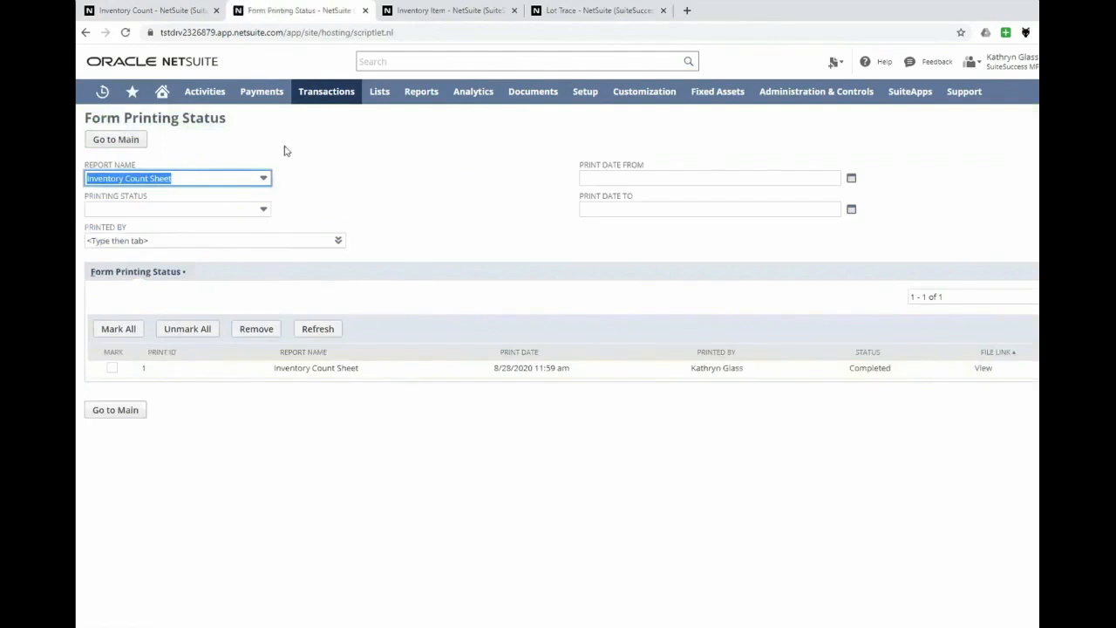
# - View the generated Inventory Count Sheet up close, and return to the IC07 inventory count record
pyautogui.click(985, 370)
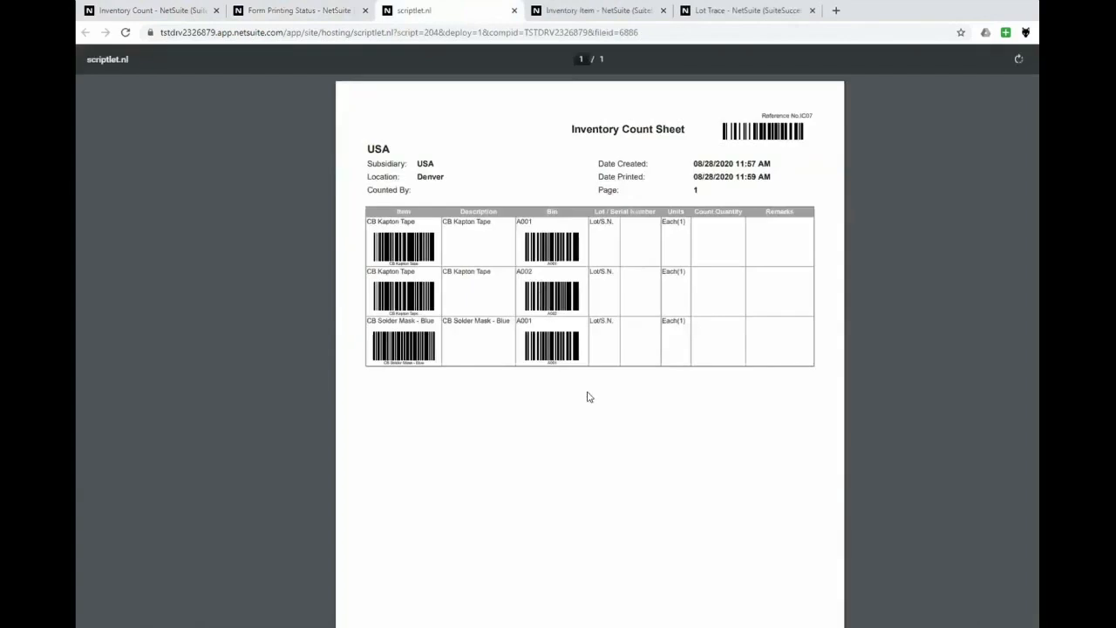
pyautogui.scroll(1, 588, 393)
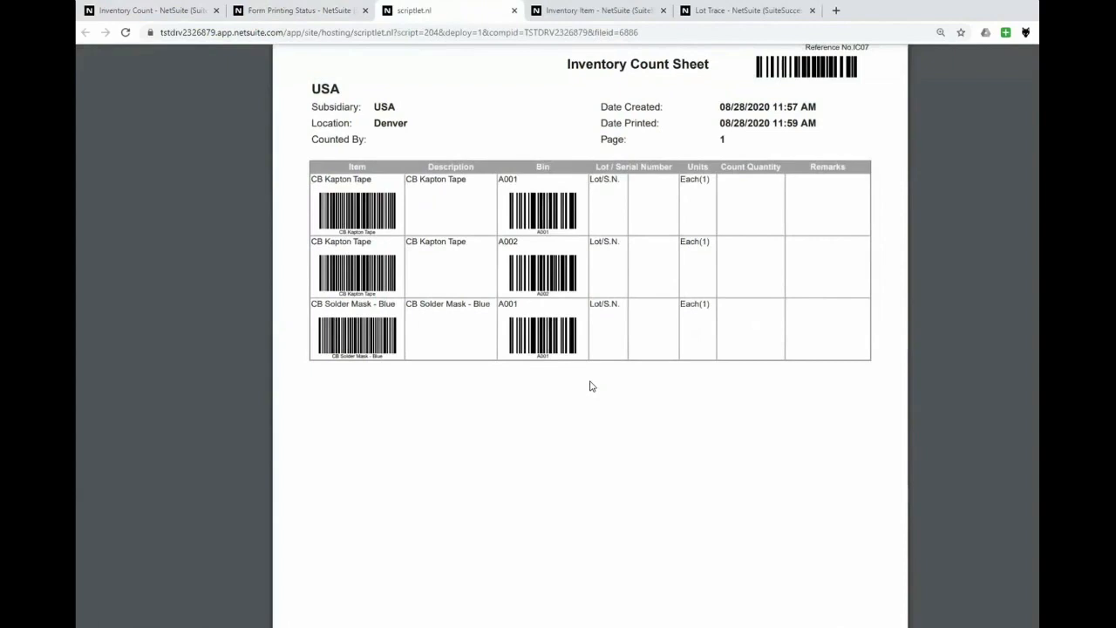
pyautogui.click(153, 12)
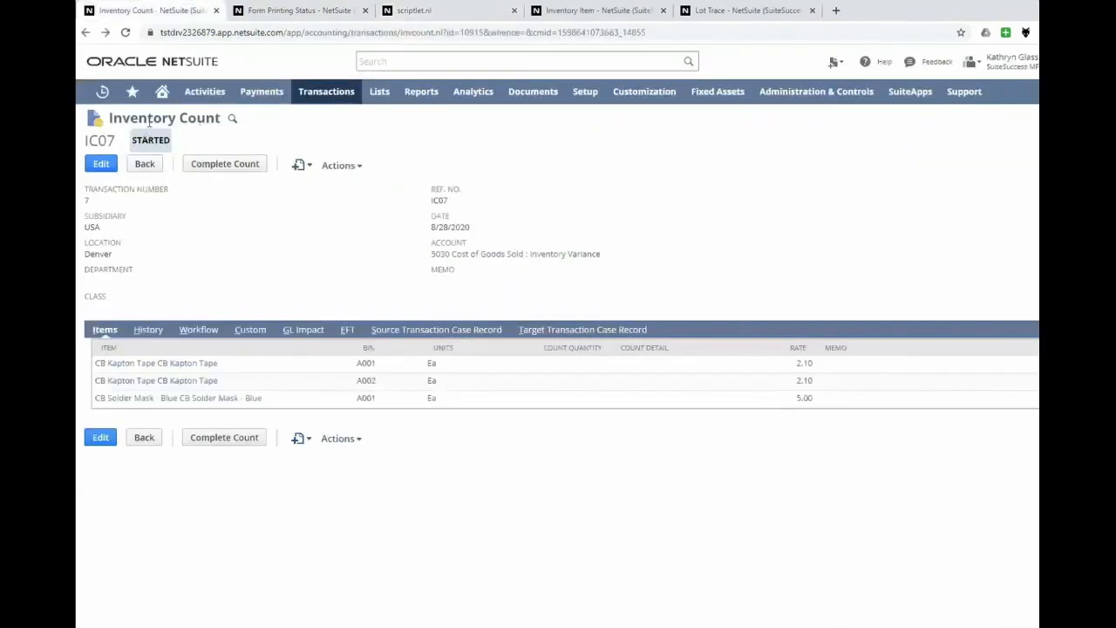
# - Edit inventory count IC07, entering count quantities of 50 for CB Kapton Tape in bin A001 and 20 in bin A002
pyautogui.click(104, 166)
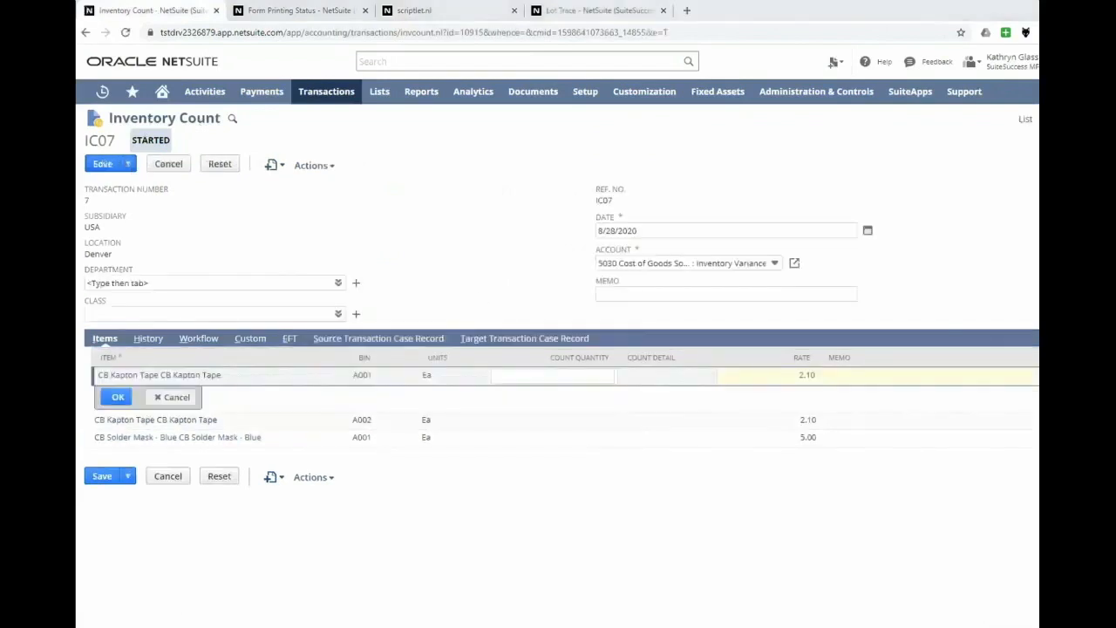
pyautogui.click(546, 376)
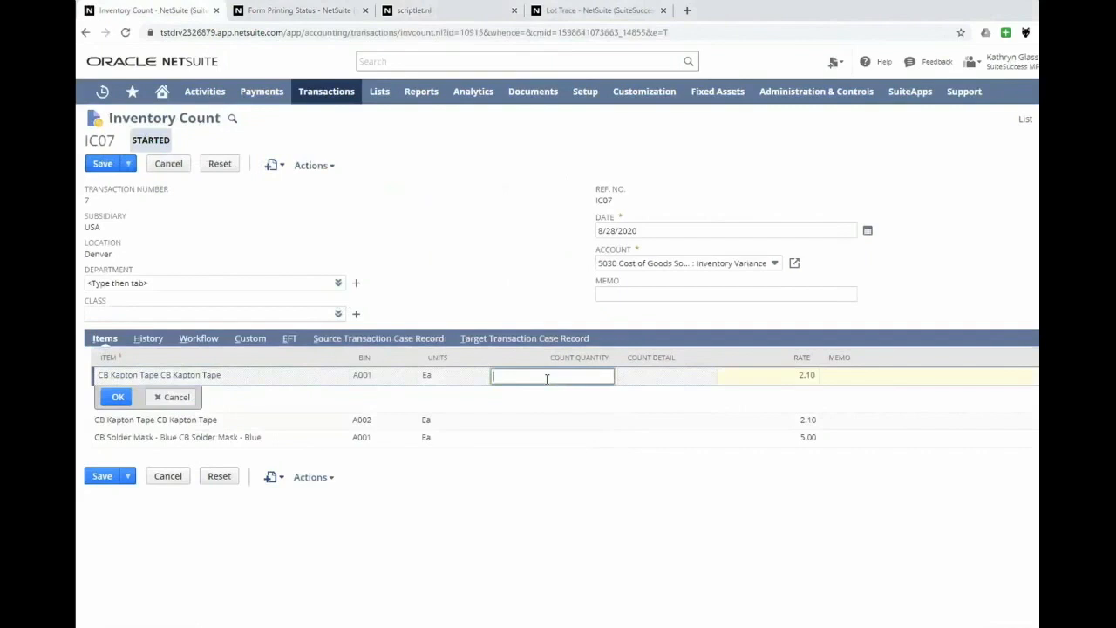
pyautogui.write('50')
pyautogui.press('Tab')
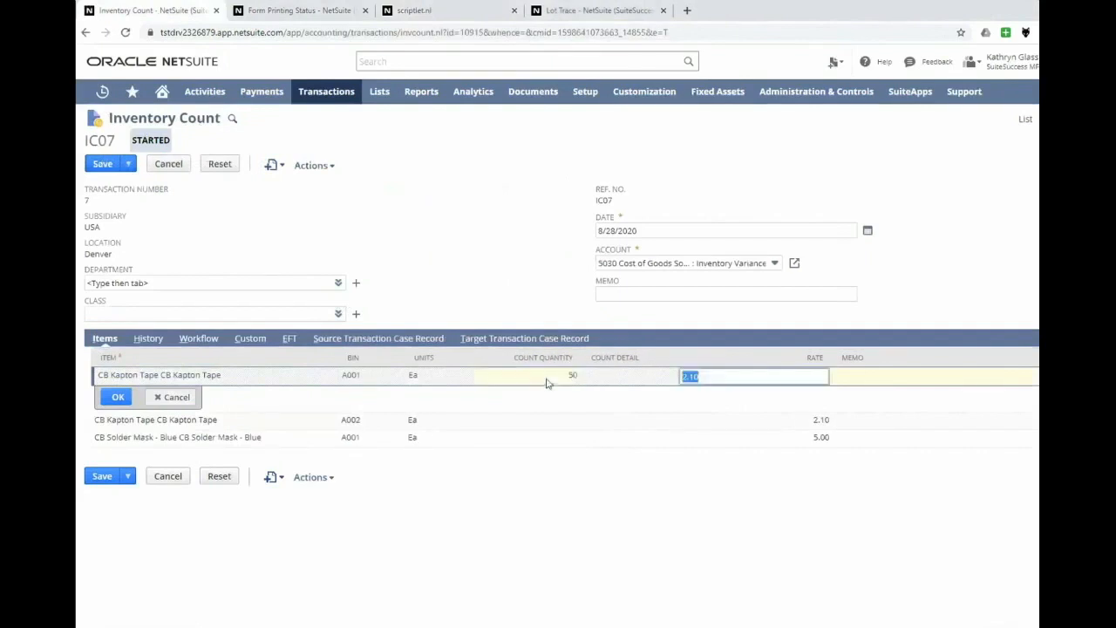
pyautogui.click(565, 421)
pyautogui.write('20')
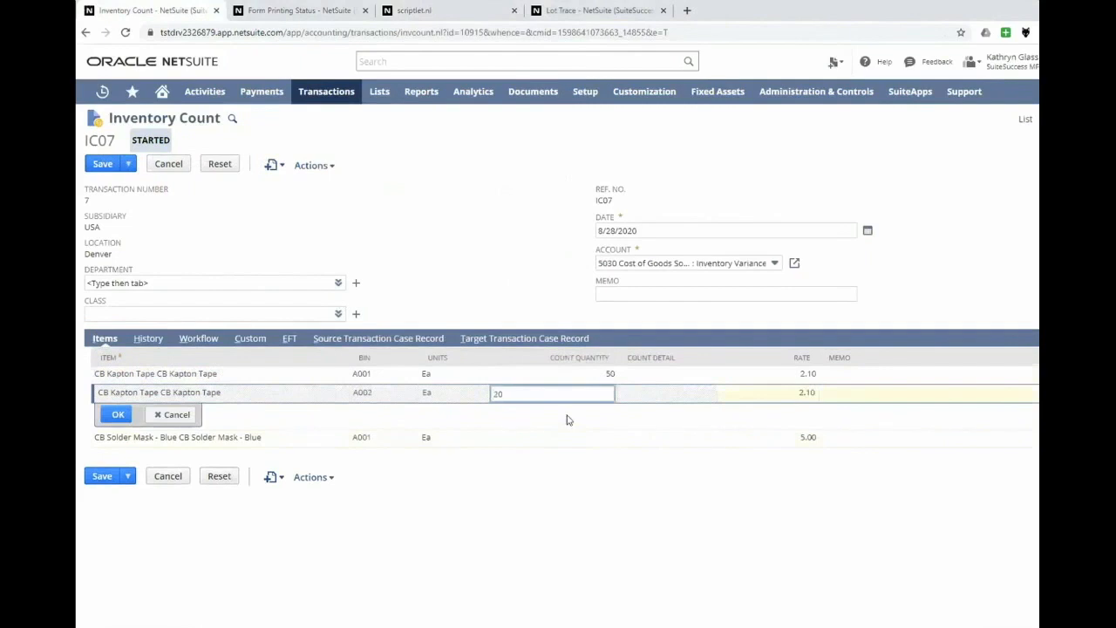
# - Enter a count quantity of 100 for CB Solder Mask - Blue, then save and complete the inventory count
pyautogui.click(556, 440)
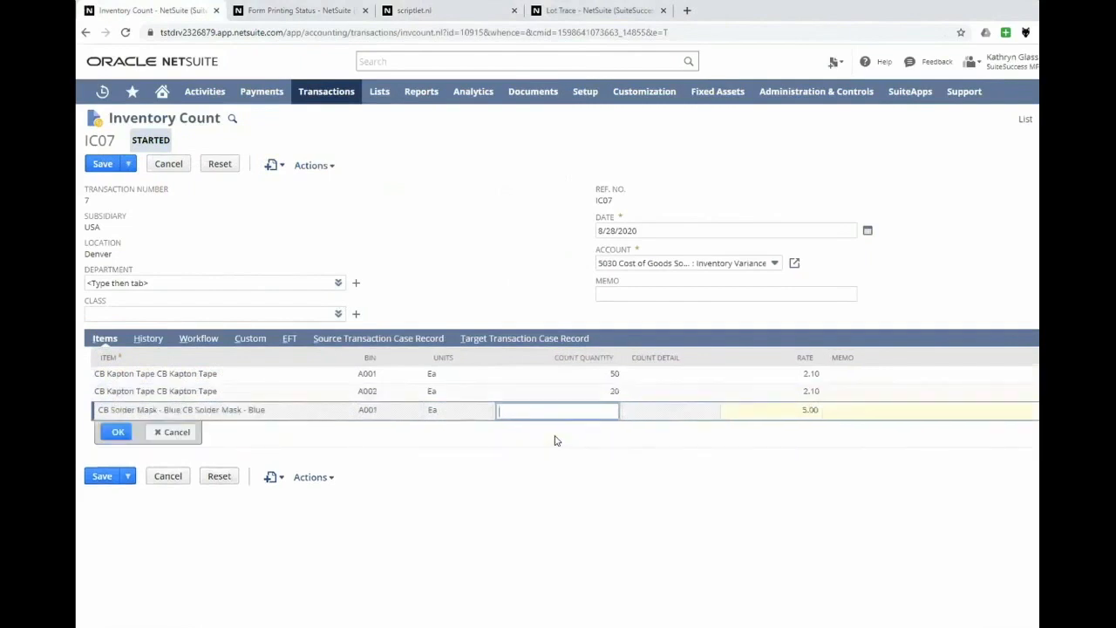
pyautogui.write('100')
pyautogui.click(111, 432)
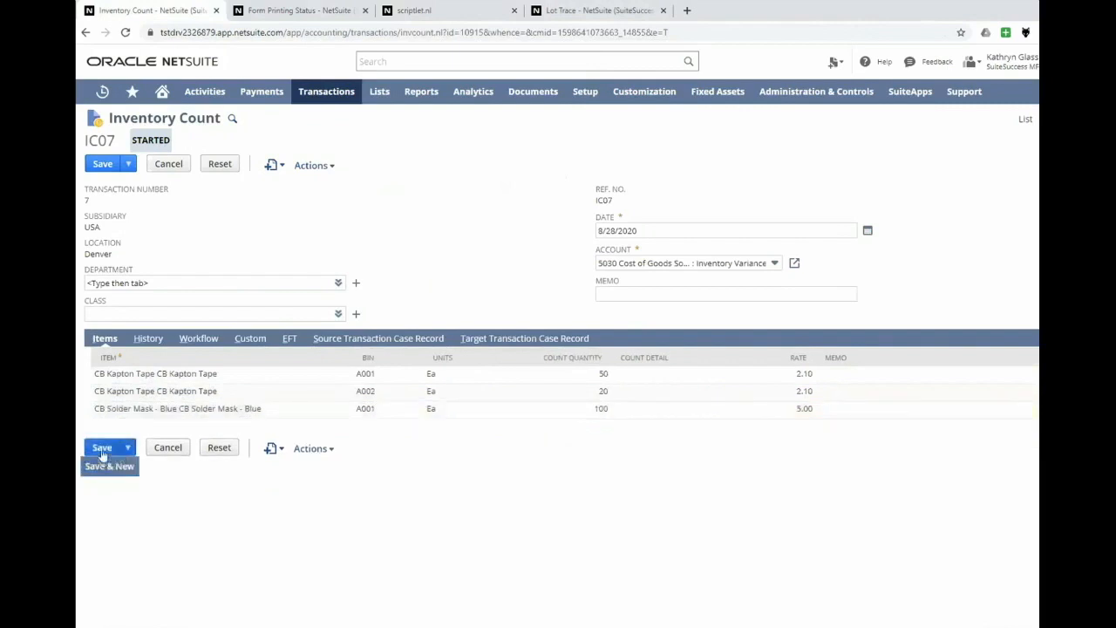
pyautogui.click(101, 449)
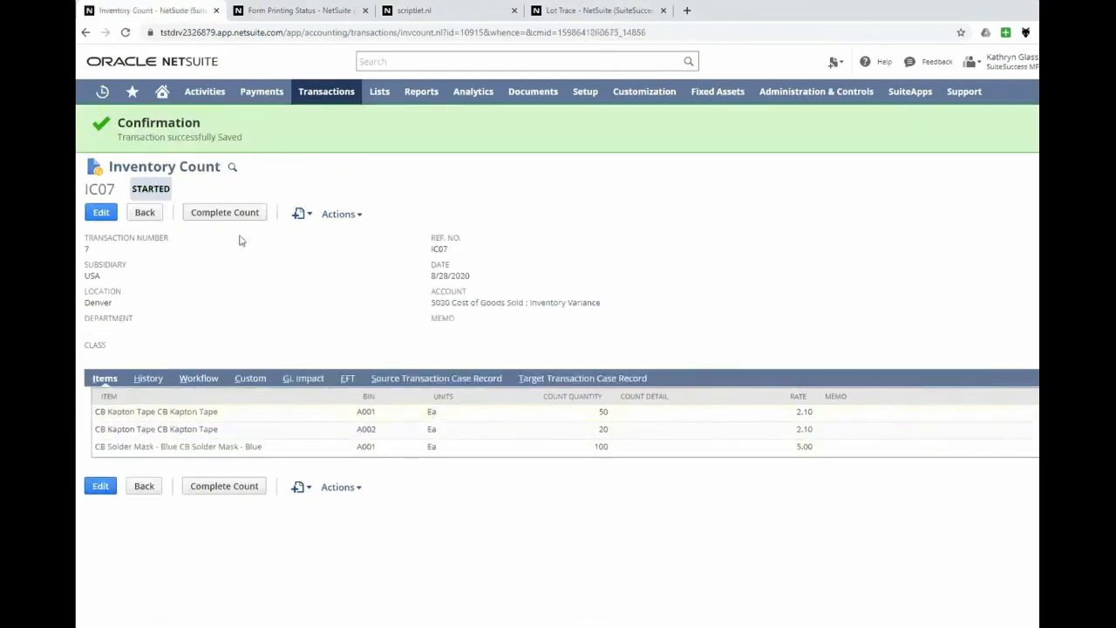
pyautogui.click(225, 213)
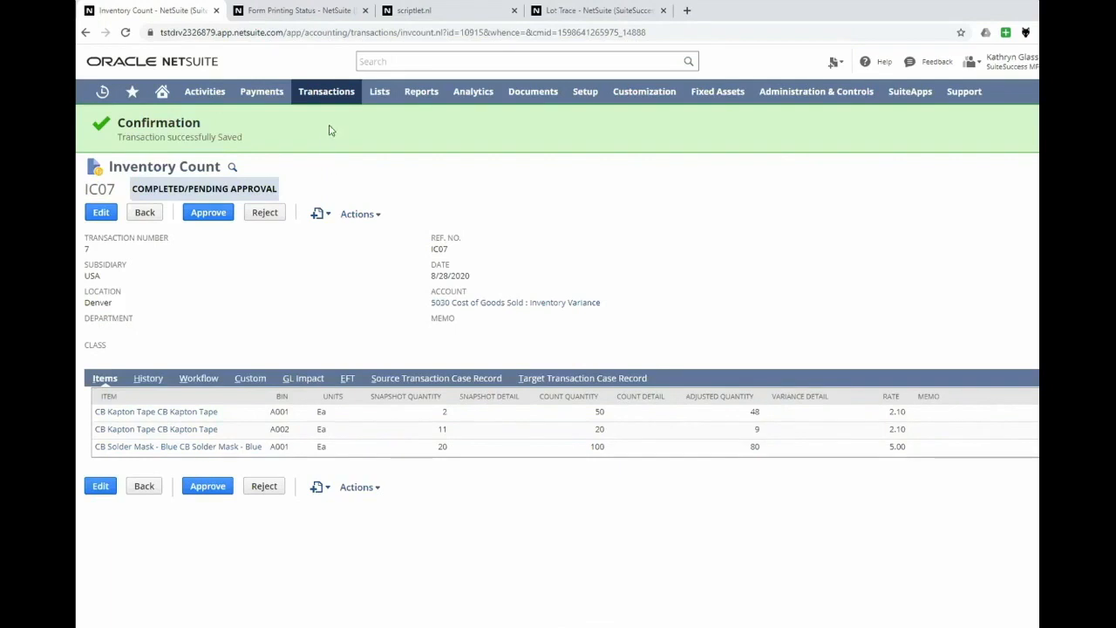
# - Open the Mass Create Work Orders page and the purchasing Order Items page in separate browser tabs
pyautogui.moveTo(328, 111)
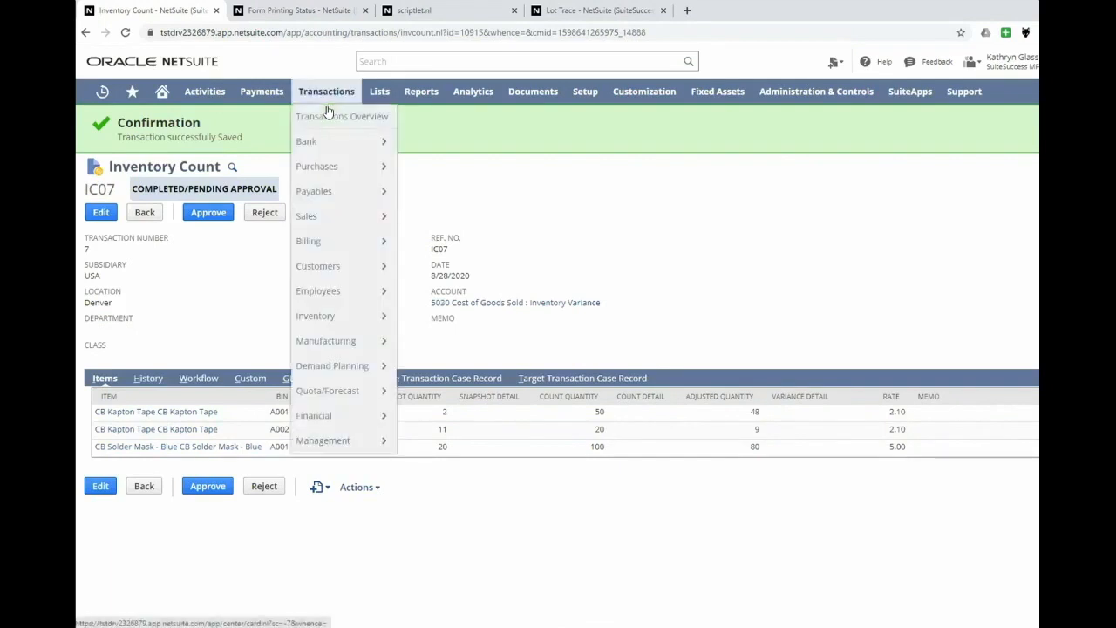
pyautogui.moveTo(361, 345)
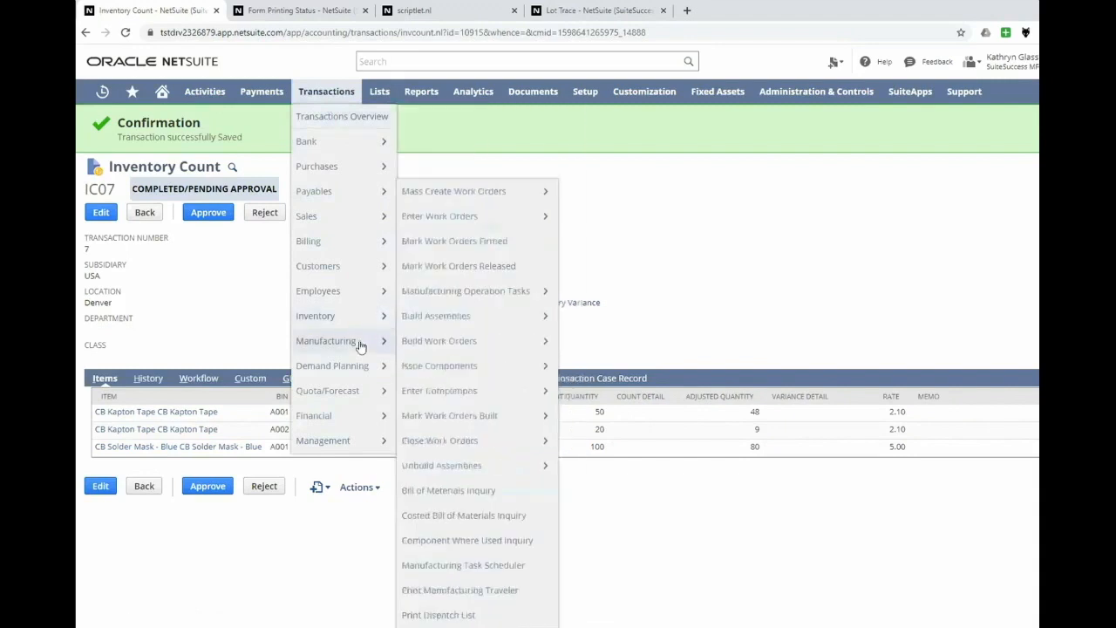
pyautogui.middleClick(434, 201)
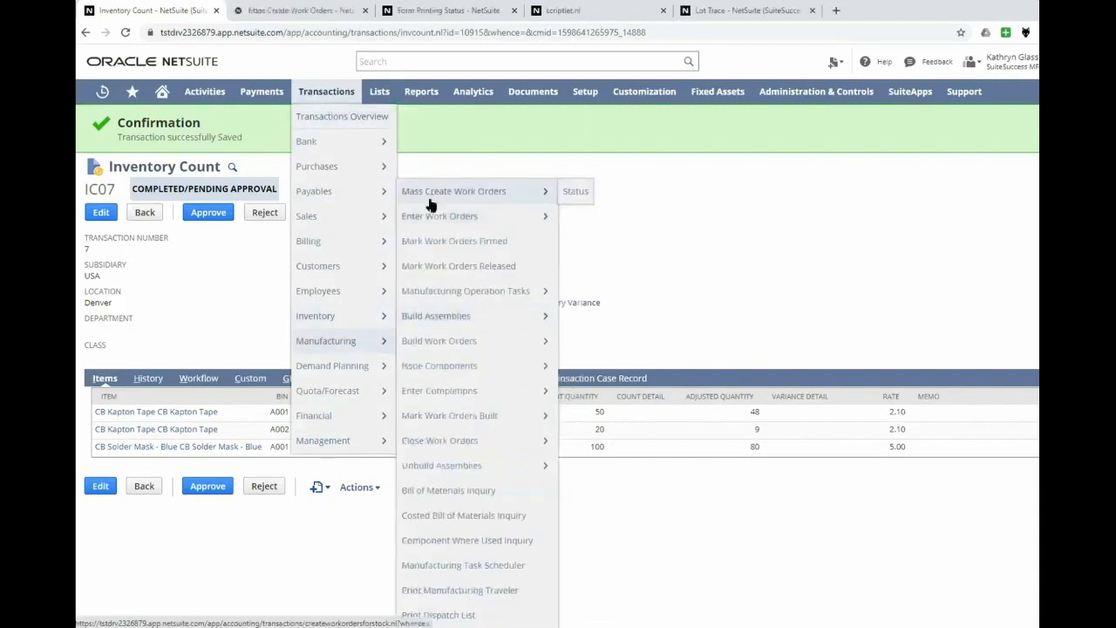
pyautogui.moveTo(352, 326)
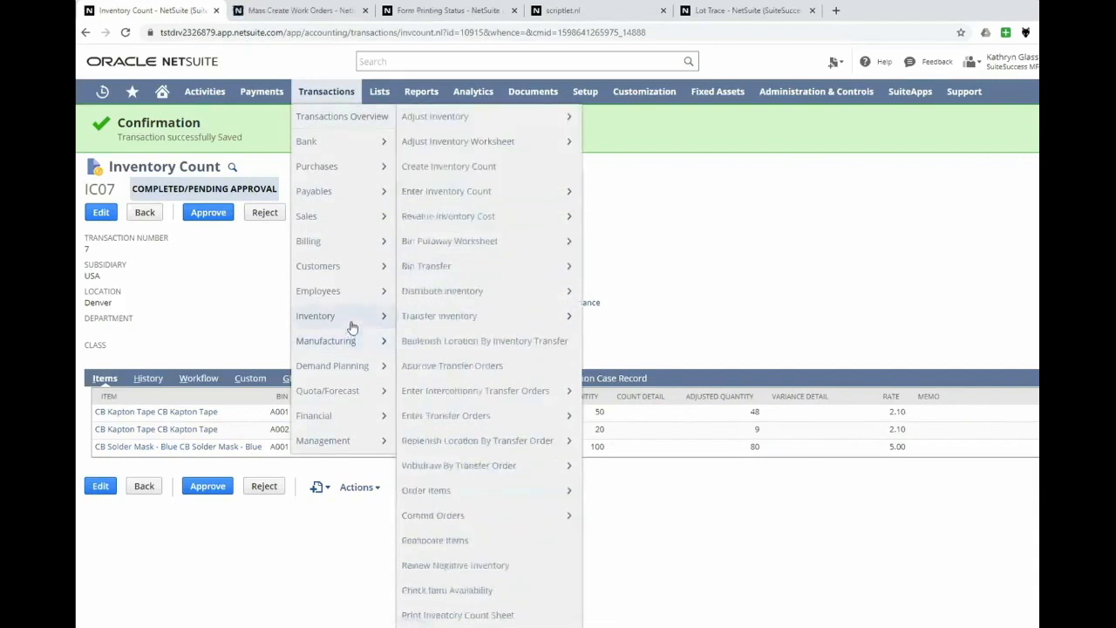
pyautogui.moveTo(353, 192)
pyautogui.moveTo(353, 165)
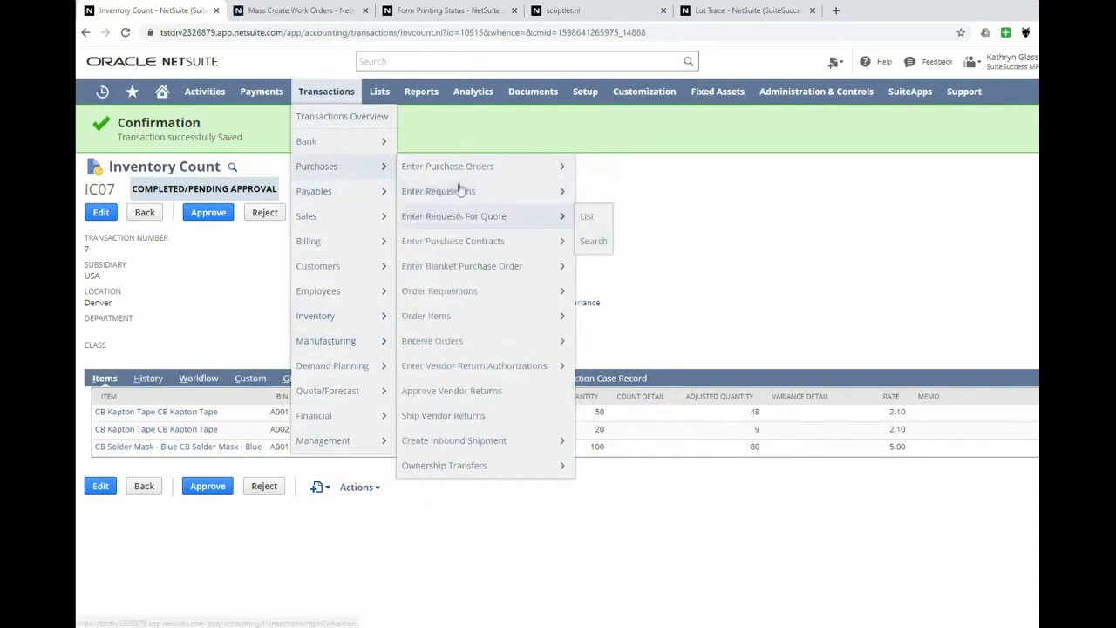
pyautogui.middleClick(436, 315)
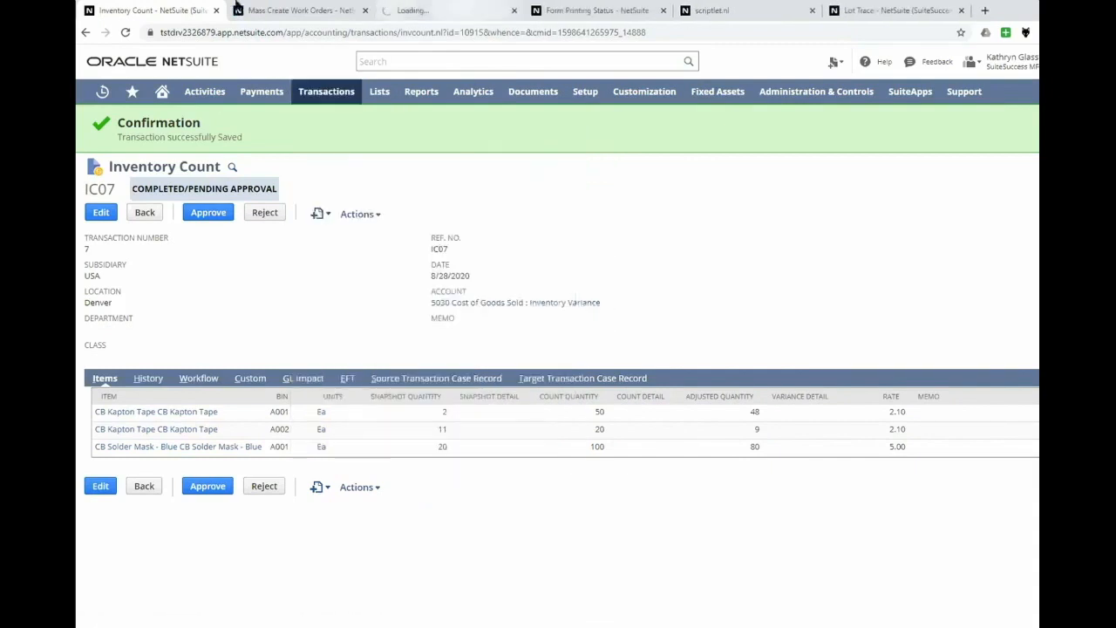
# - Mass-create work orders from the reorder point items, with quantity 5 of CB Circuit Board for both Denver and OKC
pyautogui.click(279, 13)
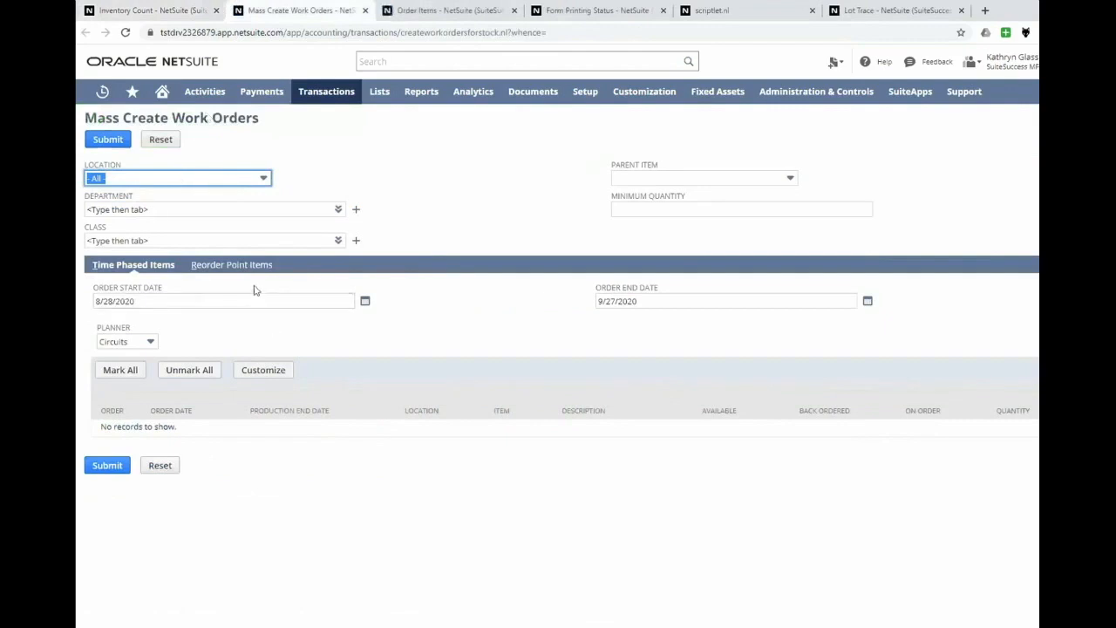
pyautogui.click(210, 272)
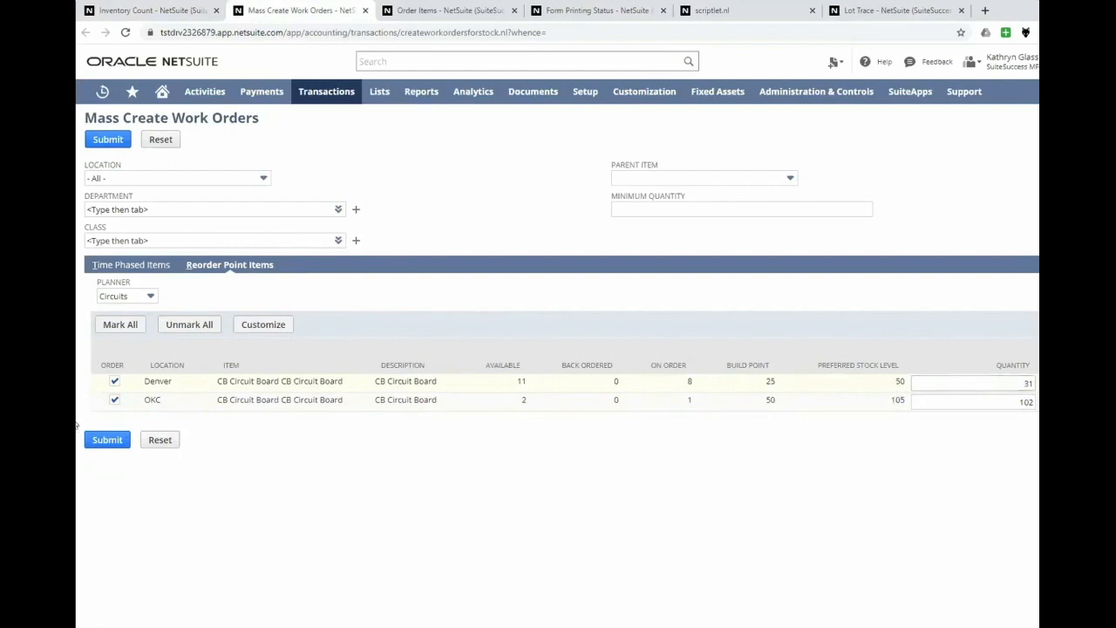
pyautogui.click(114, 400)
pyautogui.doubleClick(1024, 384)
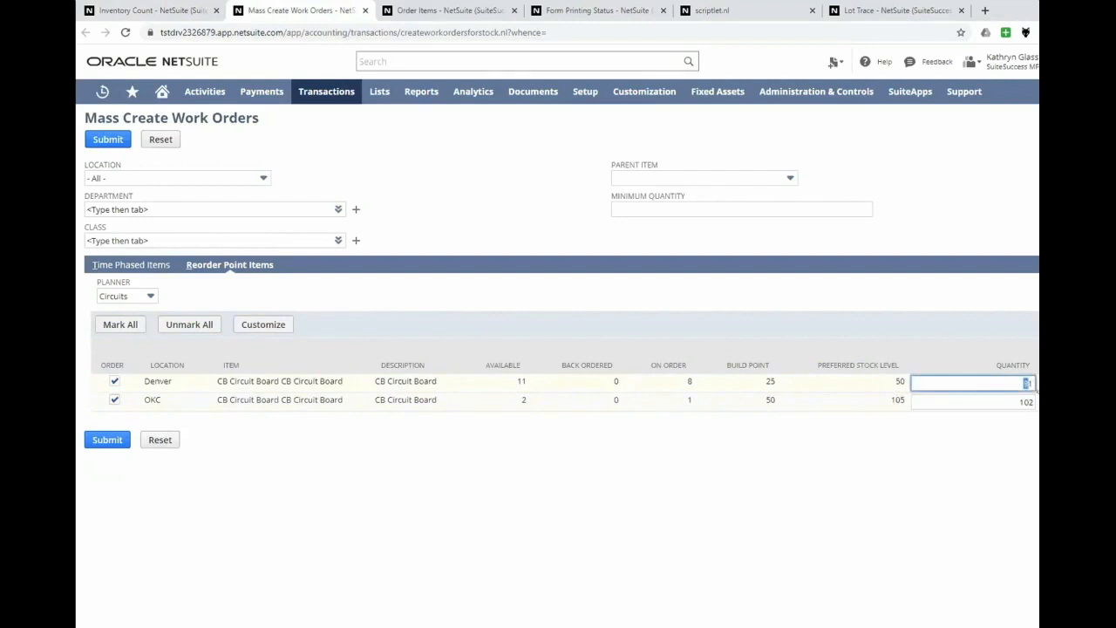
pyautogui.write('5')
pyautogui.press('Tab')
pyautogui.doubleClick(1008, 401)
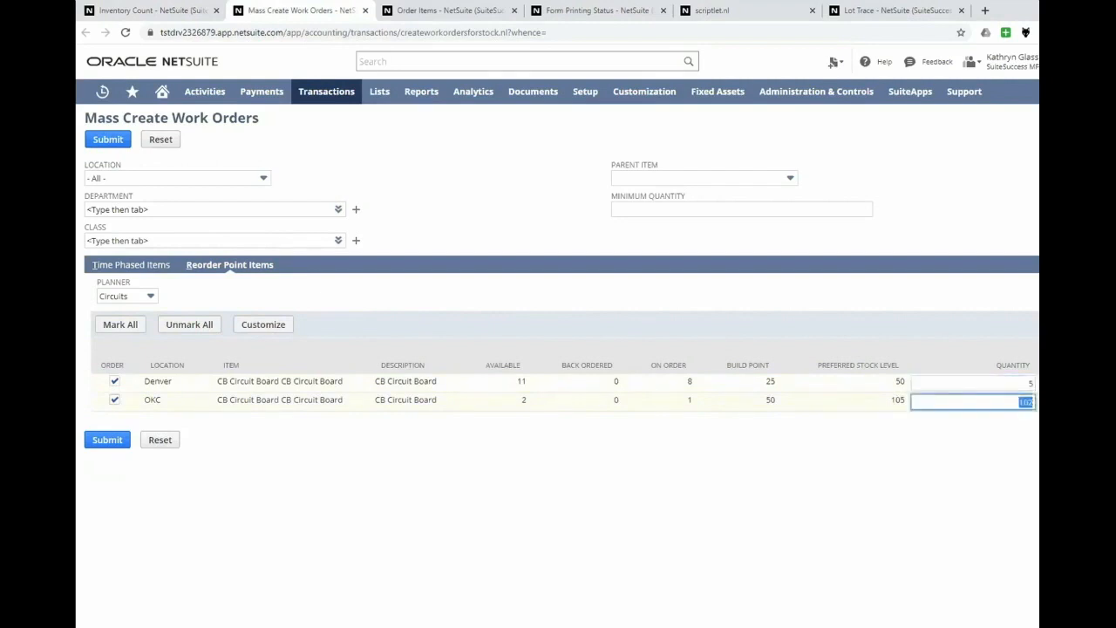
pyautogui.write('5')
pyautogui.press('Tab')
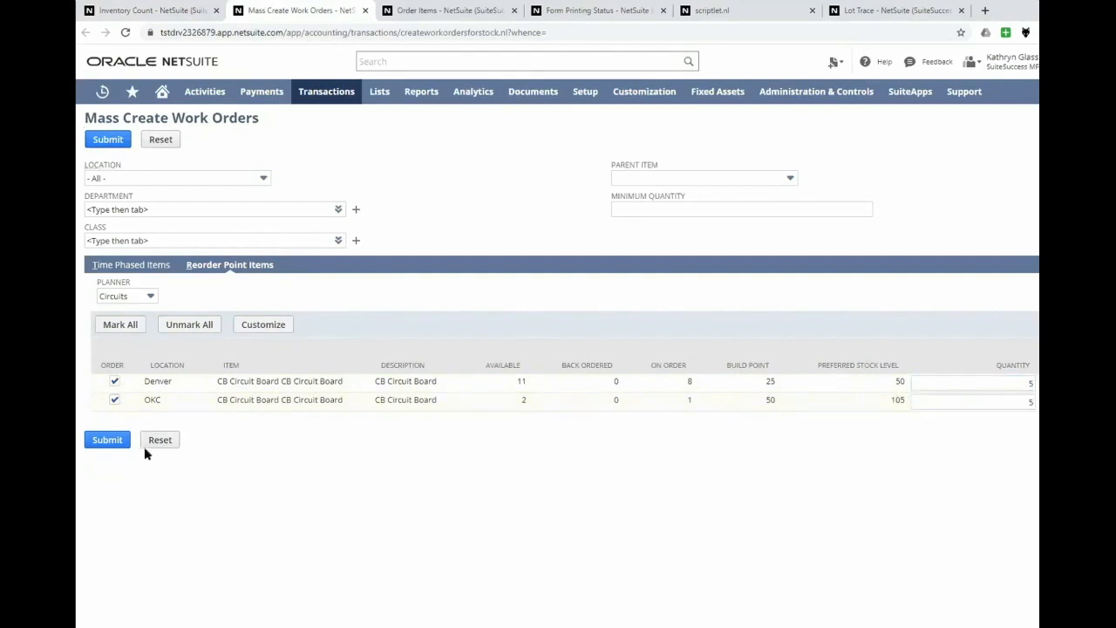
pyautogui.click(98, 144)
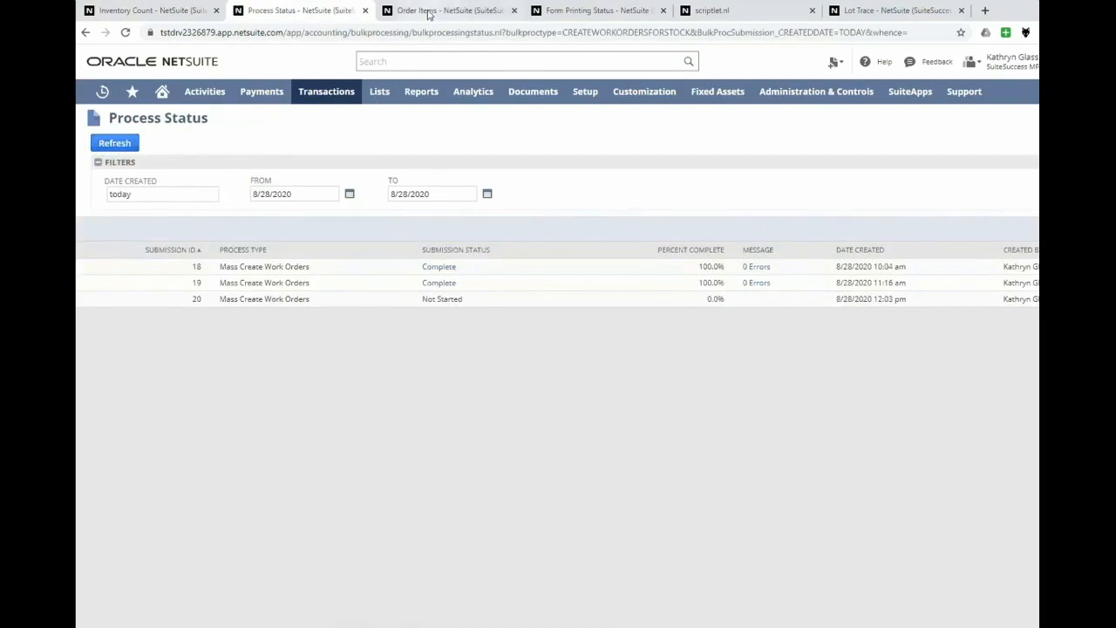
# - Show the reorder point items on the Order Items page and review their stock levels and order quantities
pyautogui.click(429, 12)
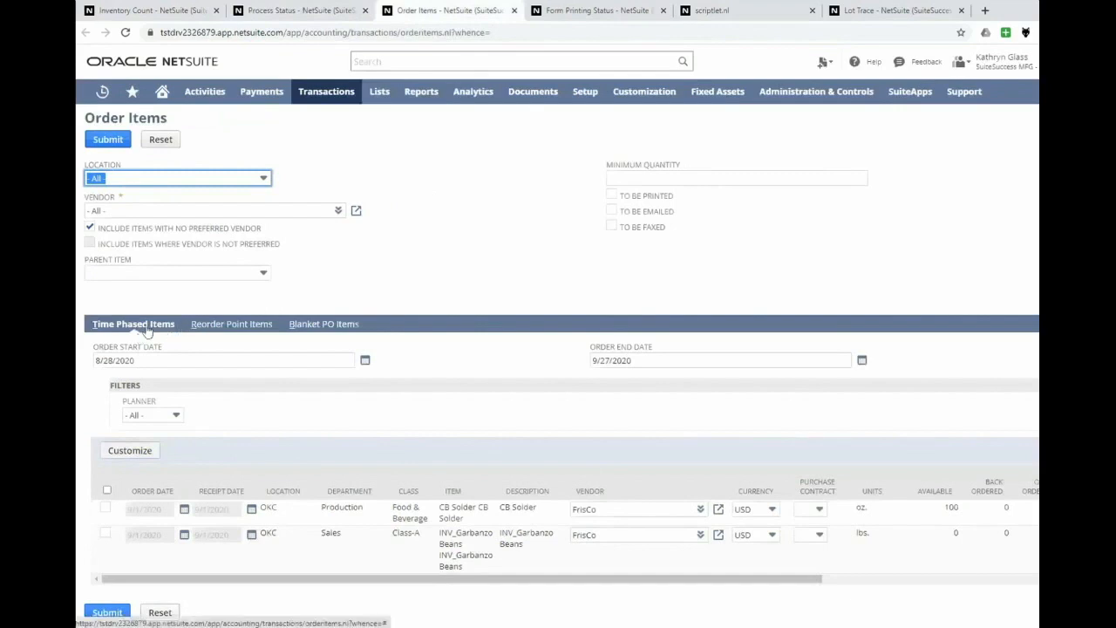
pyautogui.click(223, 327)
pyautogui.scroll(-1, 406, 274)
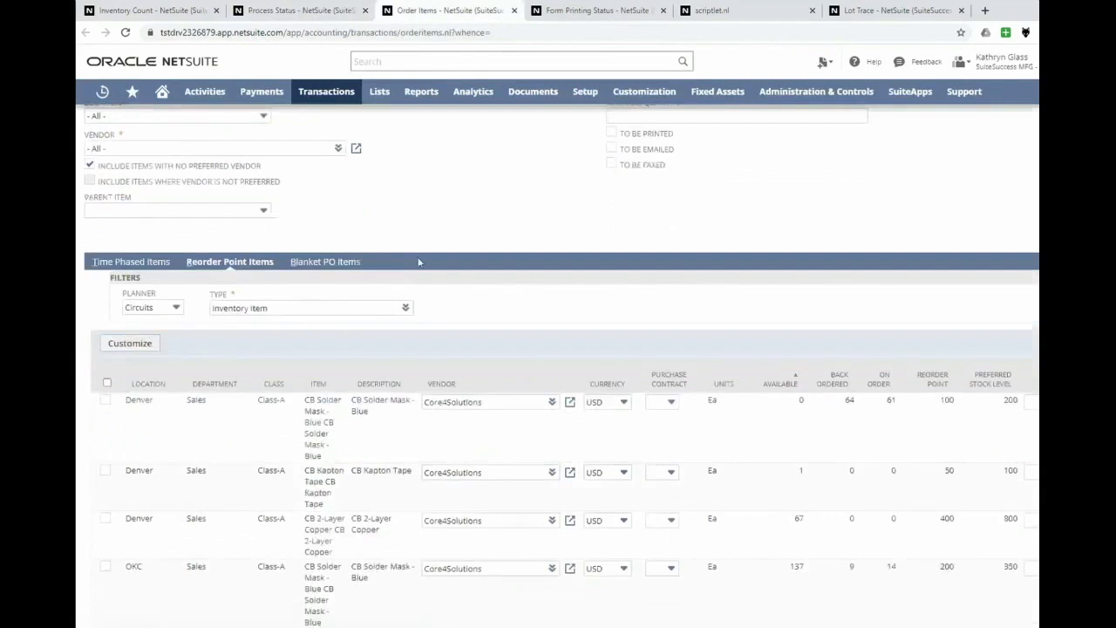
pyautogui.scroll(-3, 436, 224)
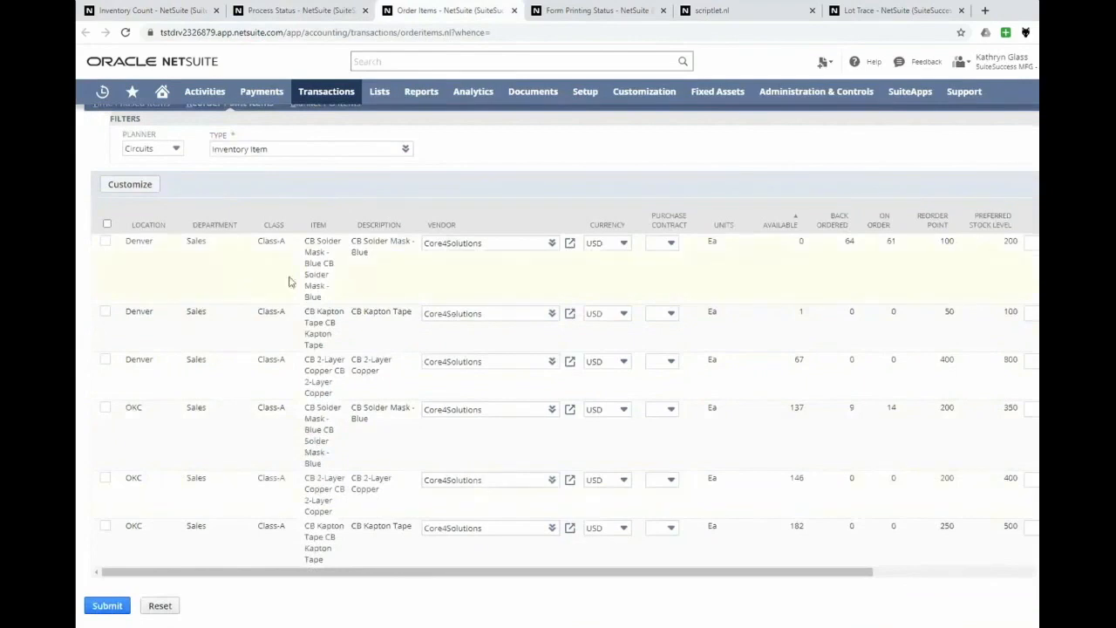
pyautogui.scroll(2, 203, 264)
pyautogui.scroll(2, 203, 264)
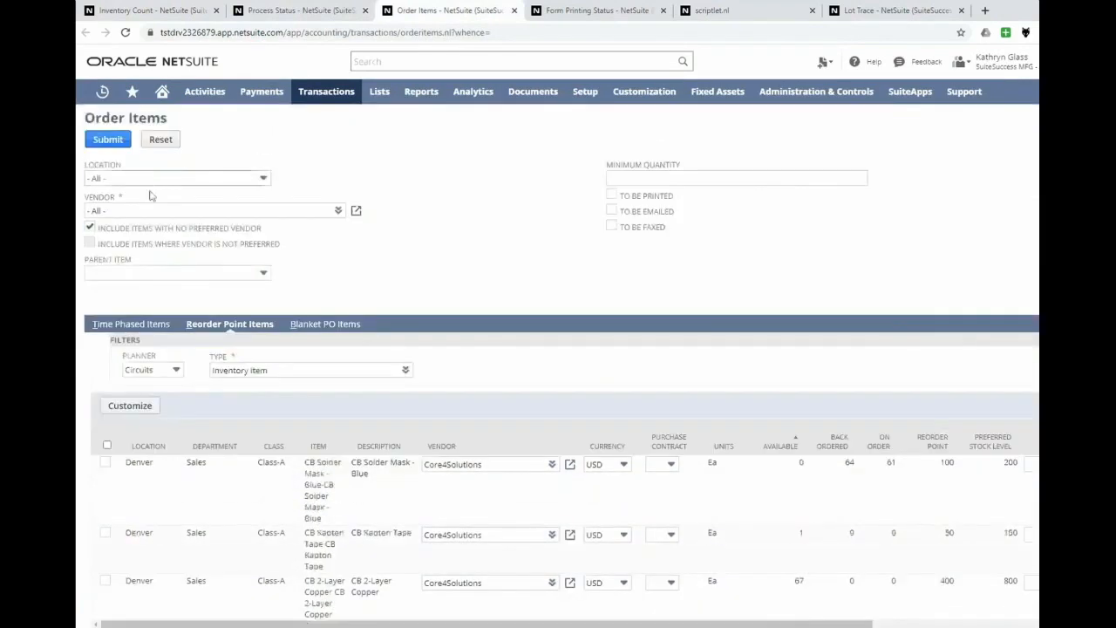
pyautogui.scroll(-3, 490, 332)
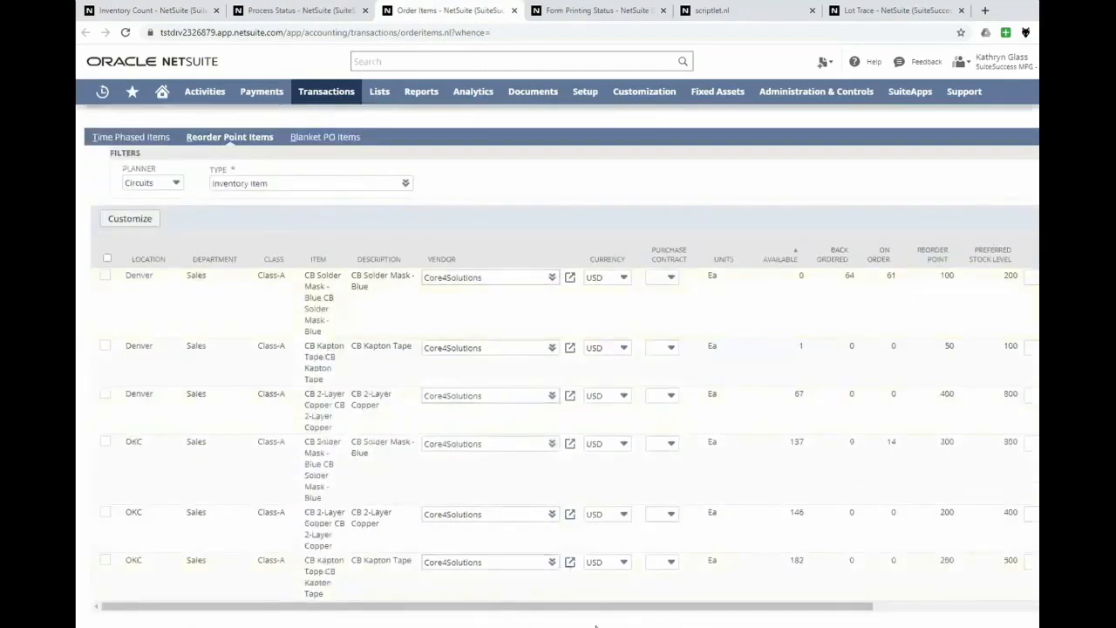
pyautogui.moveTo(601, 613); pyautogui.dragTo(793, 619)
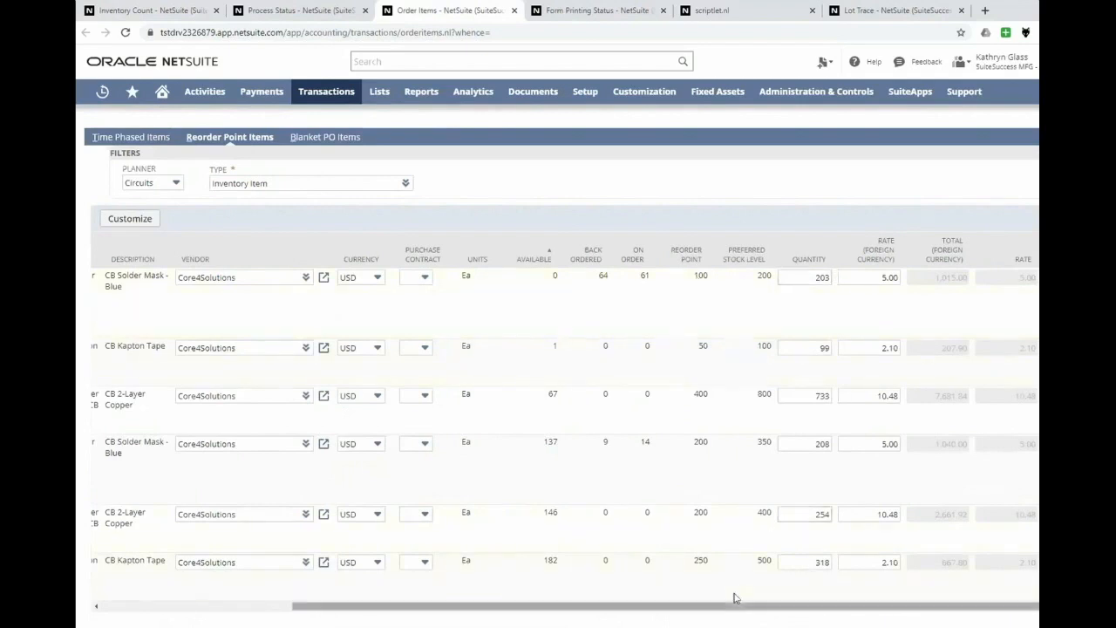
pyautogui.moveTo(576, 615); pyautogui.dragTo(463, 617)
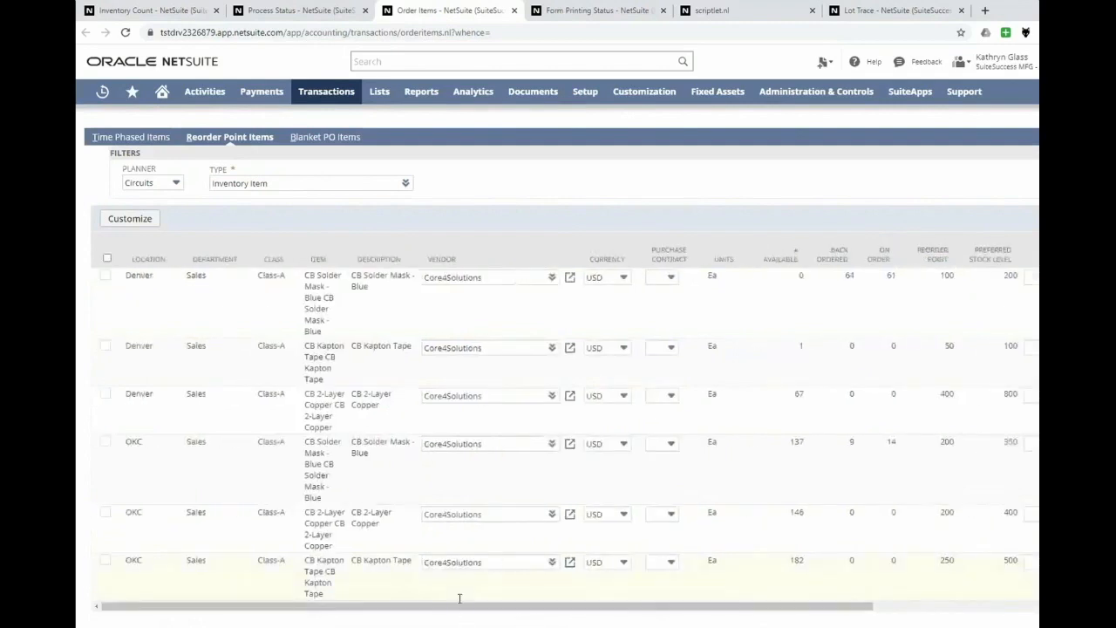
pyautogui.click(107, 259)
pyautogui.moveTo(537, 610); pyautogui.dragTo(638, 613)
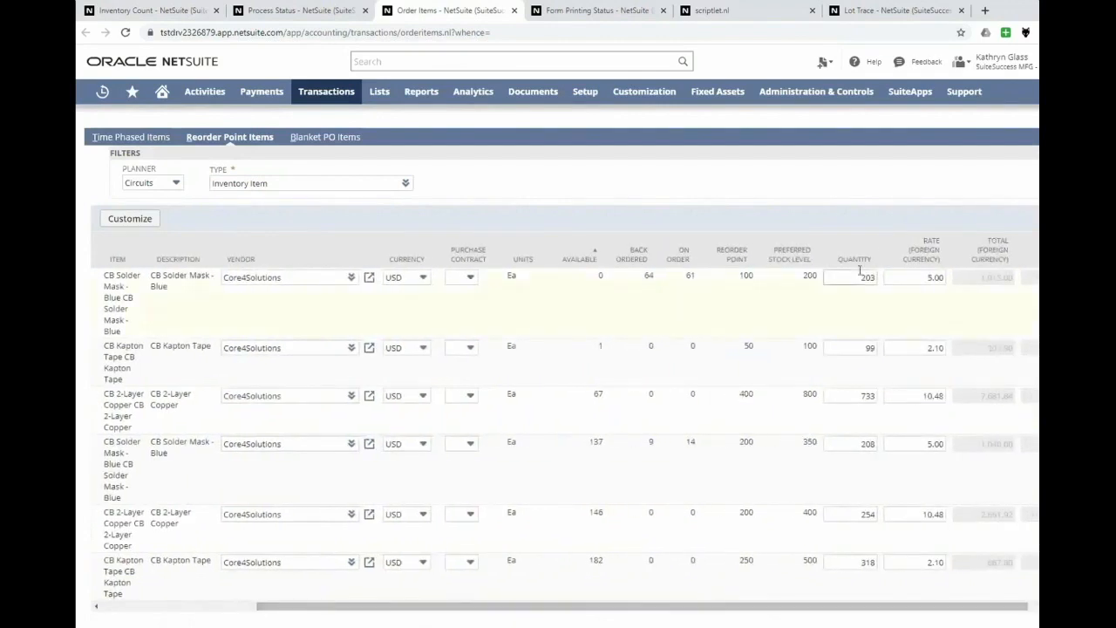
pyautogui.moveTo(591, 605); pyautogui.dragTo(436, 620)
pyautogui.scroll(3, 244, 303)
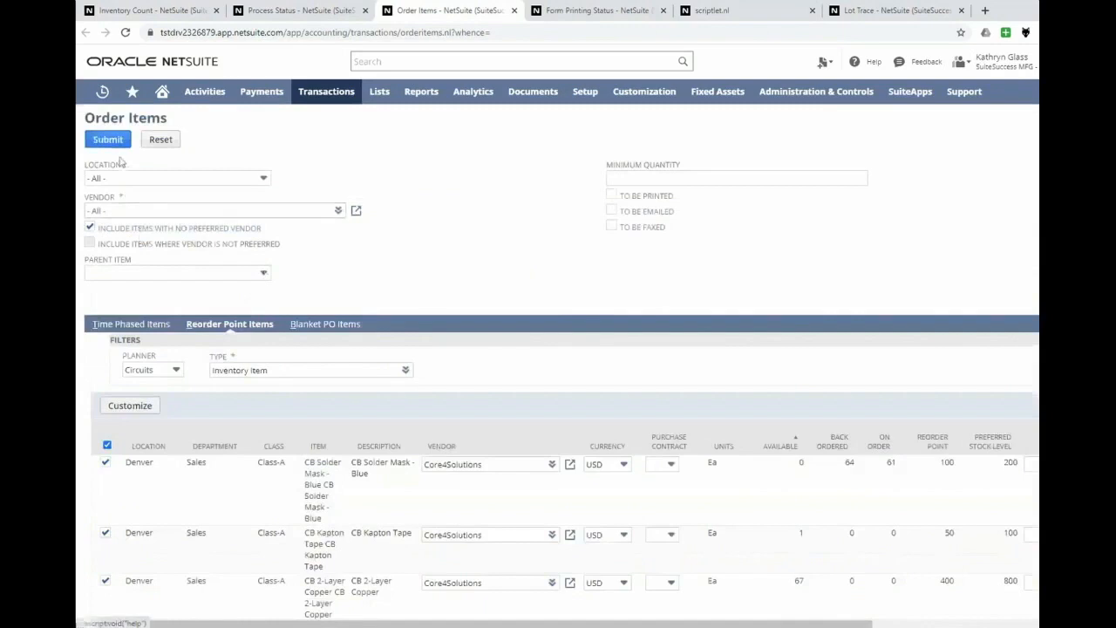
pyautogui.scroll(-2, 116, 349)
pyautogui.scroll(-2, 116, 352)
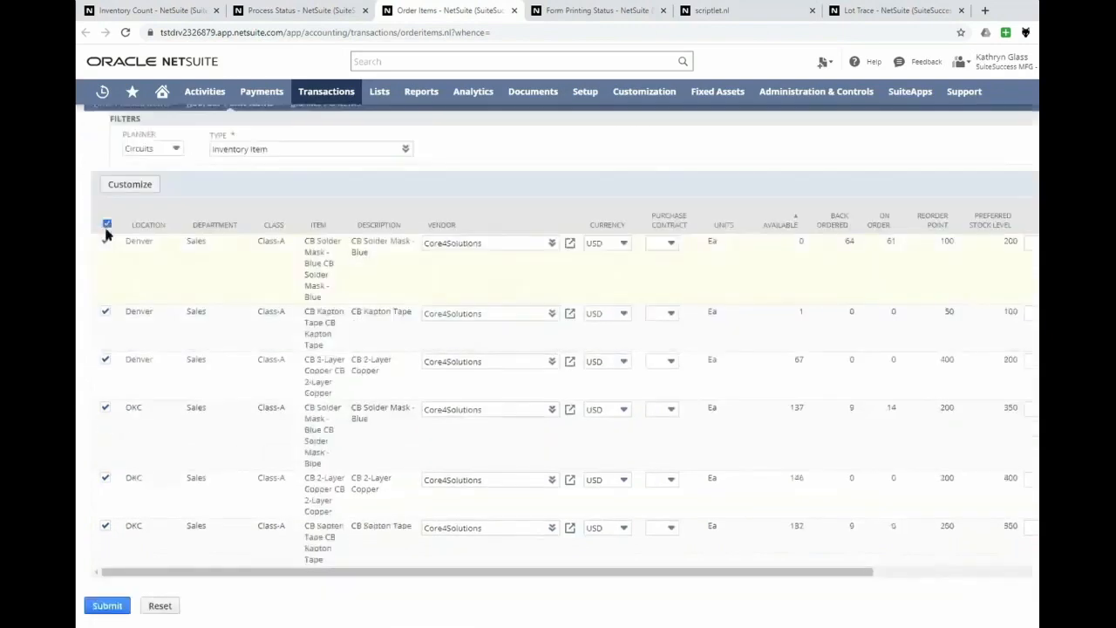
pyautogui.click(106, 224)
# - Select only Denver's CB Solder Mask - Blue and CB Kapton Tape for ordering, and submit the purchase order
pyautogui.click(104, 241)
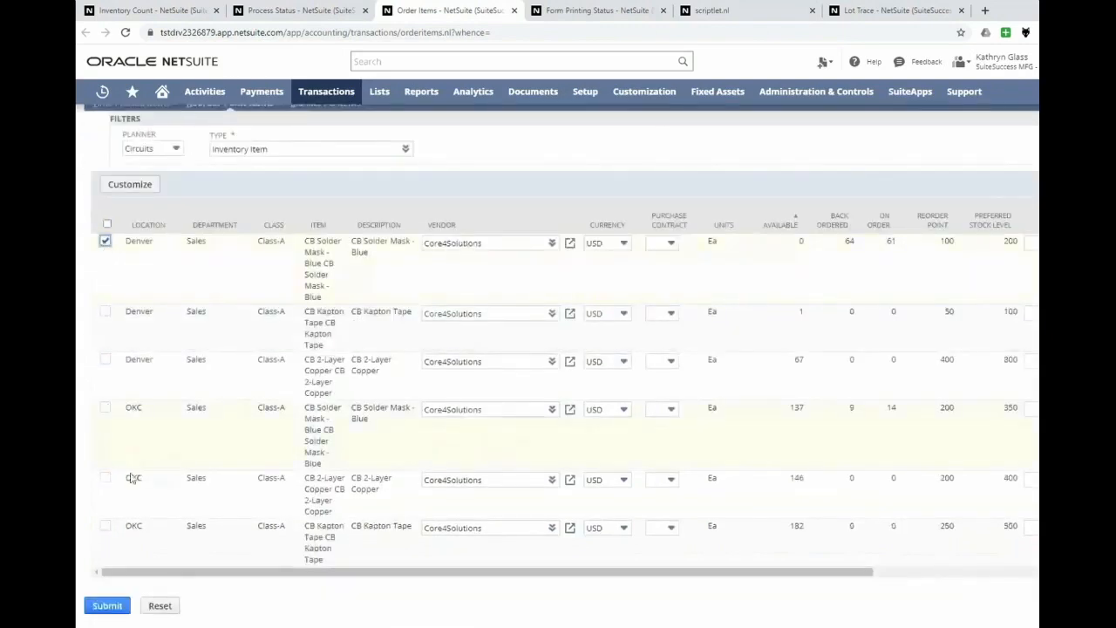
pyautogui.click(105, 311)
pyautogui.scroll(1, 165, 199)
pyautogui.scroll(3, 166, 199)
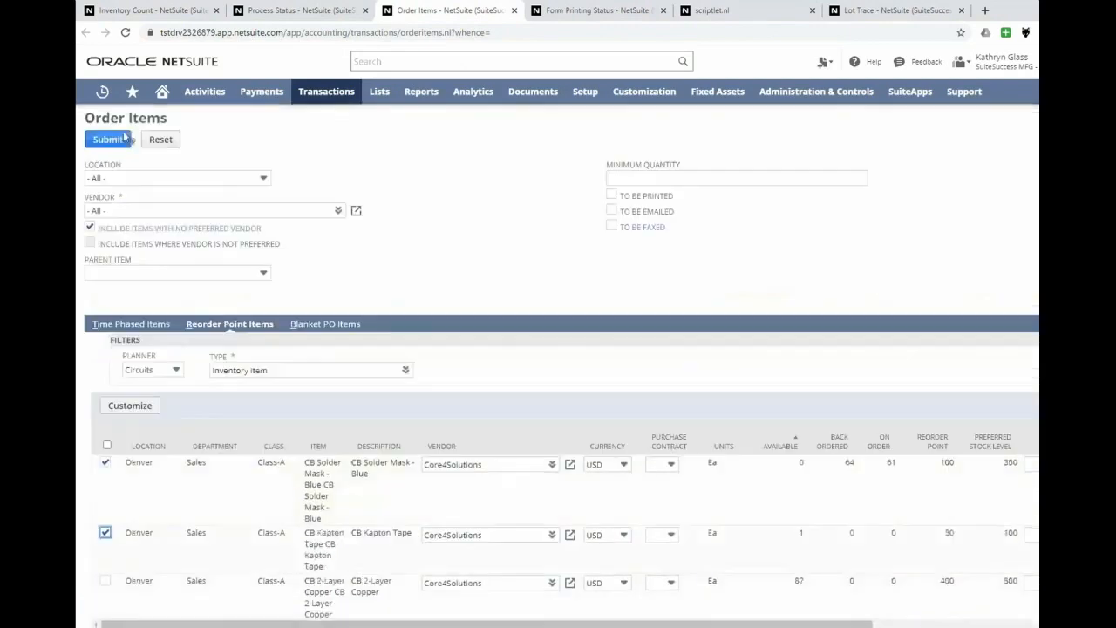
pyautogui.click(107, 140)
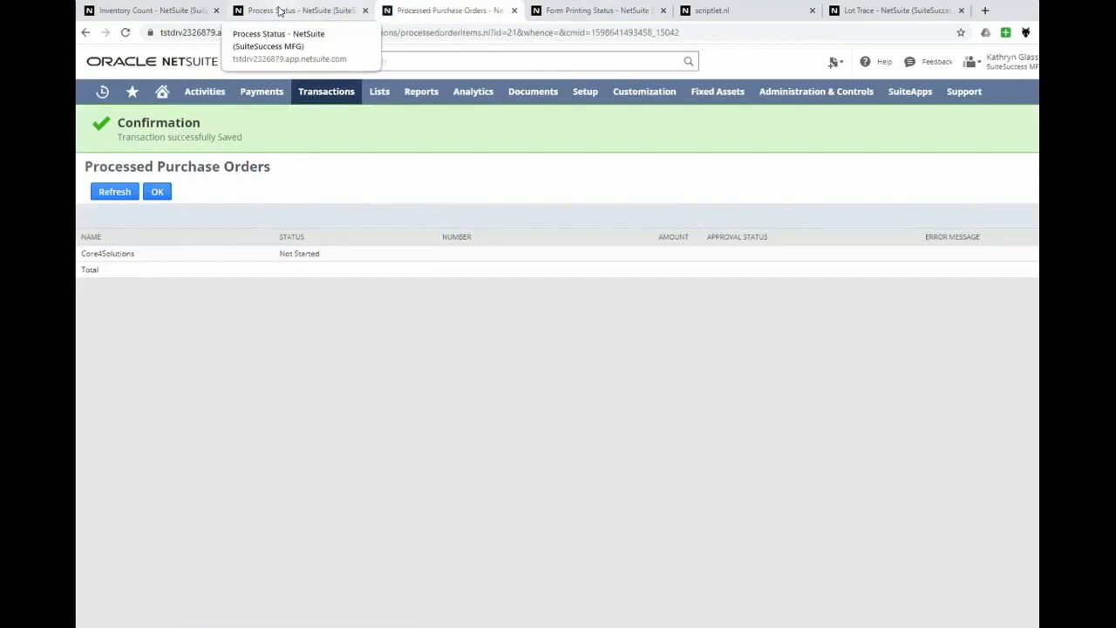
# - Return to the work order Process Status page and refresh the submission statuses
pyautogui.click(279, 11)
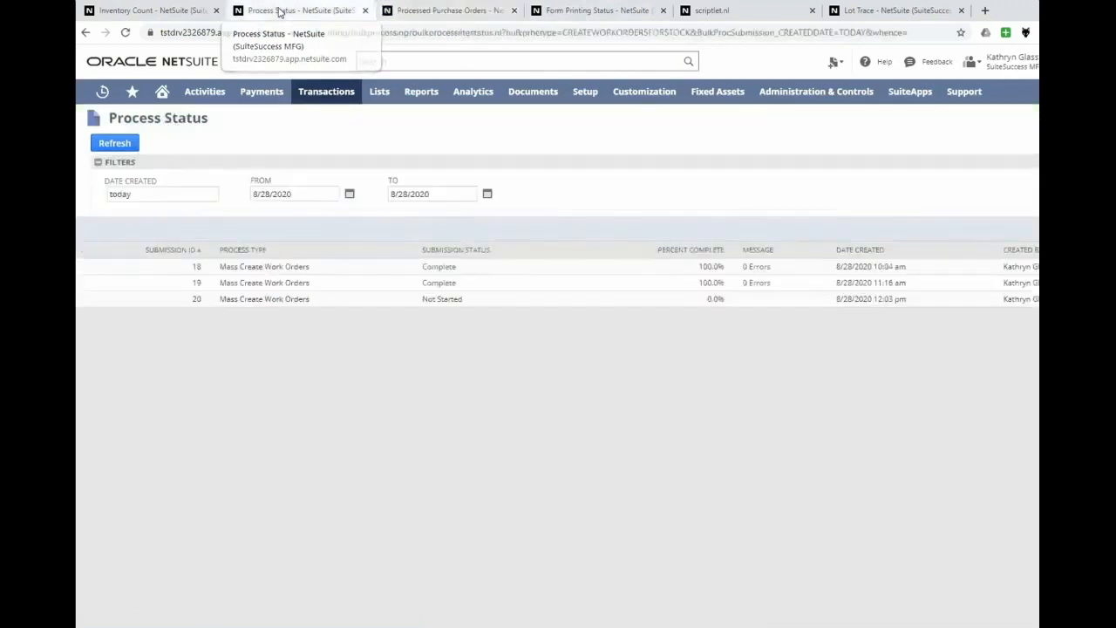
pyautogui.click(110, 144)
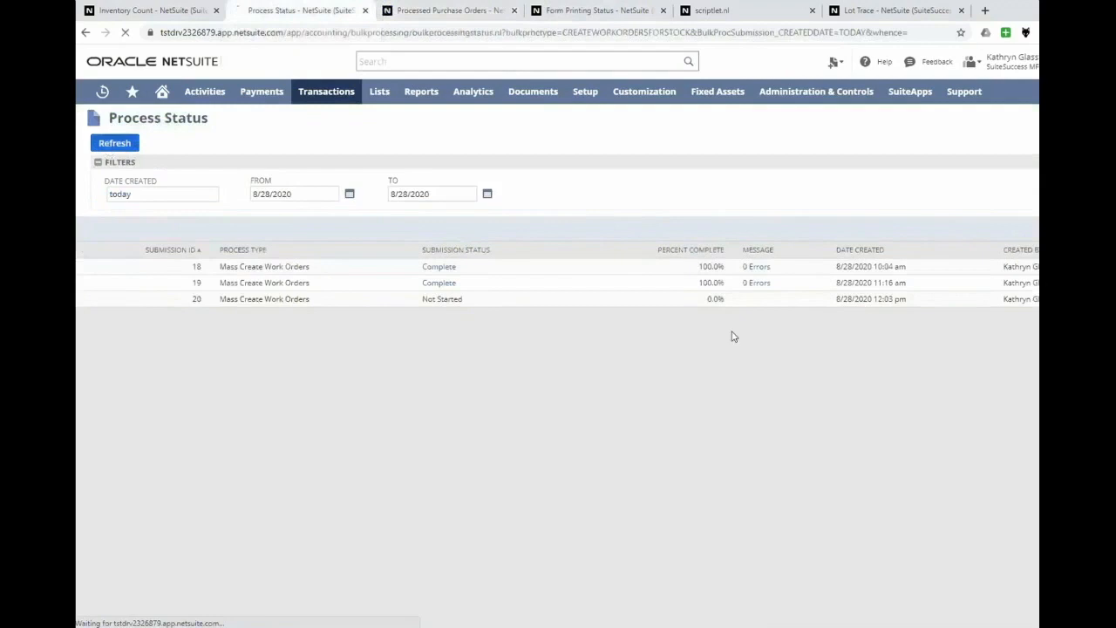
# - Open the results of Mass Create Work Orders submission 20 and review its processed CB Circuit Board items
pyautogui.keyDown('ctrl'); pyautogui.click(444, 300); pyautogui.keyUp('ctrl')
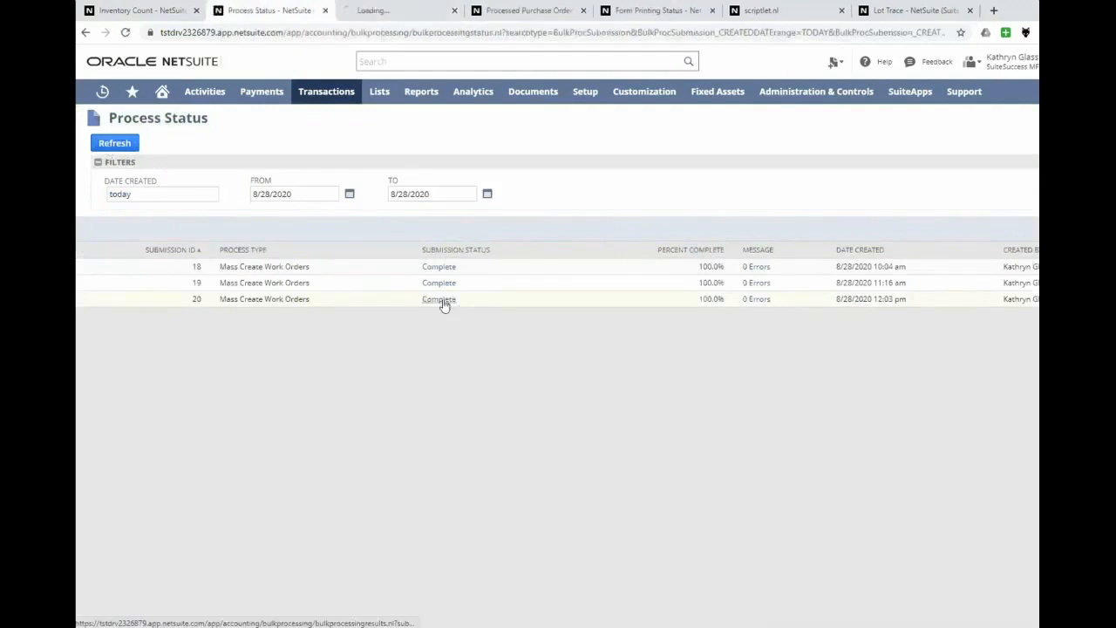
pyautogui.click(406, 11)
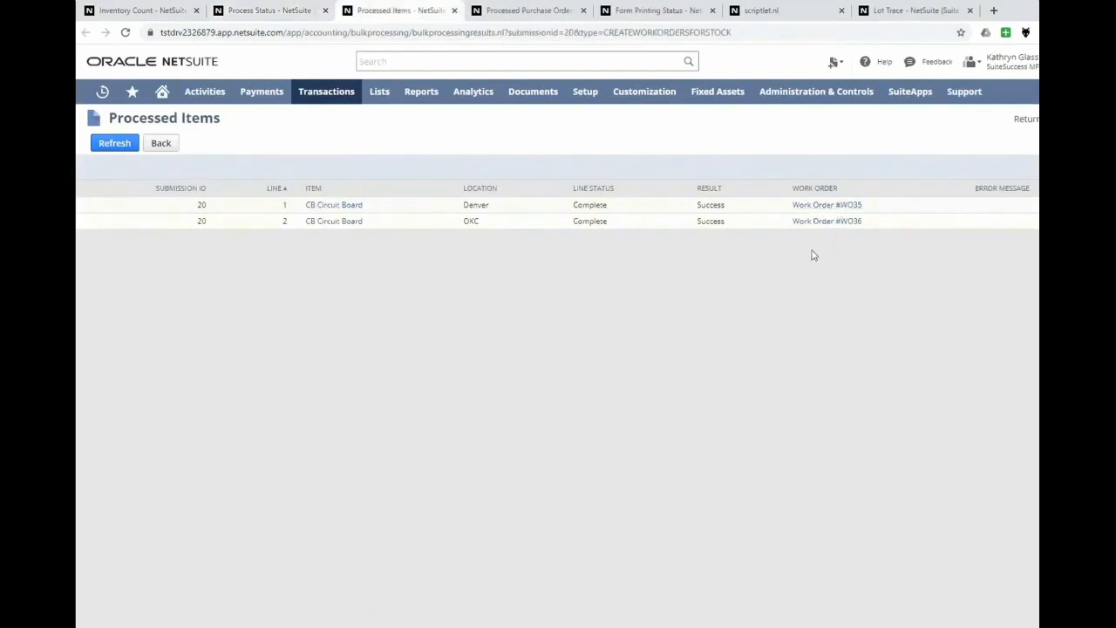
# - Return to Processed Purchase Orders, refresh until the Core4Solutions order has finished processing, and open that purchase order
pyautogui.click(528, 10)
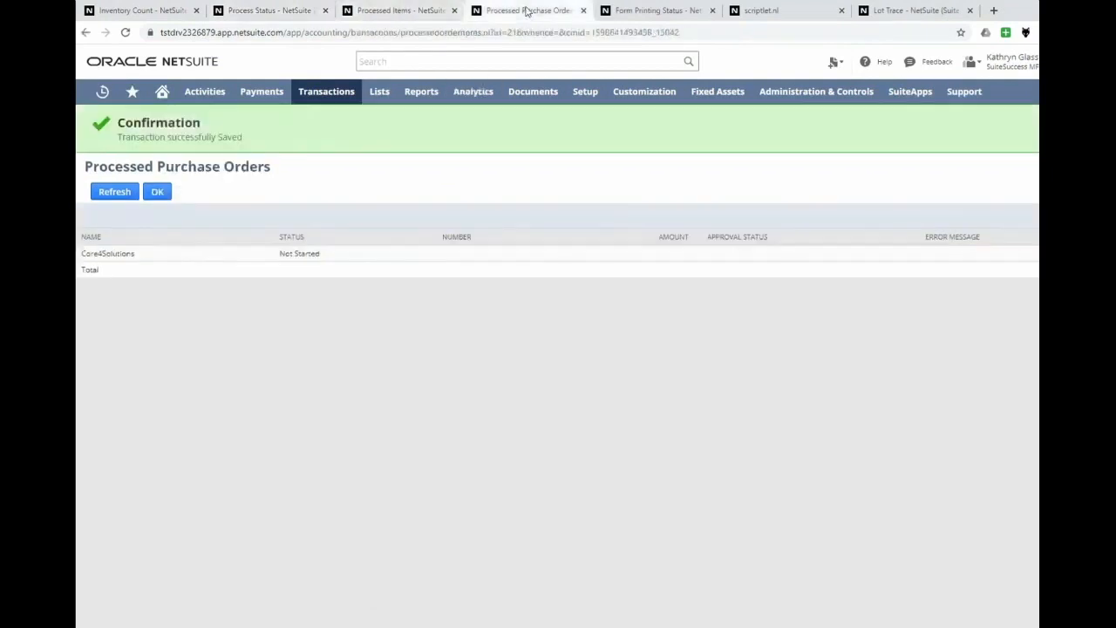
pyautogui.click(114, 192)
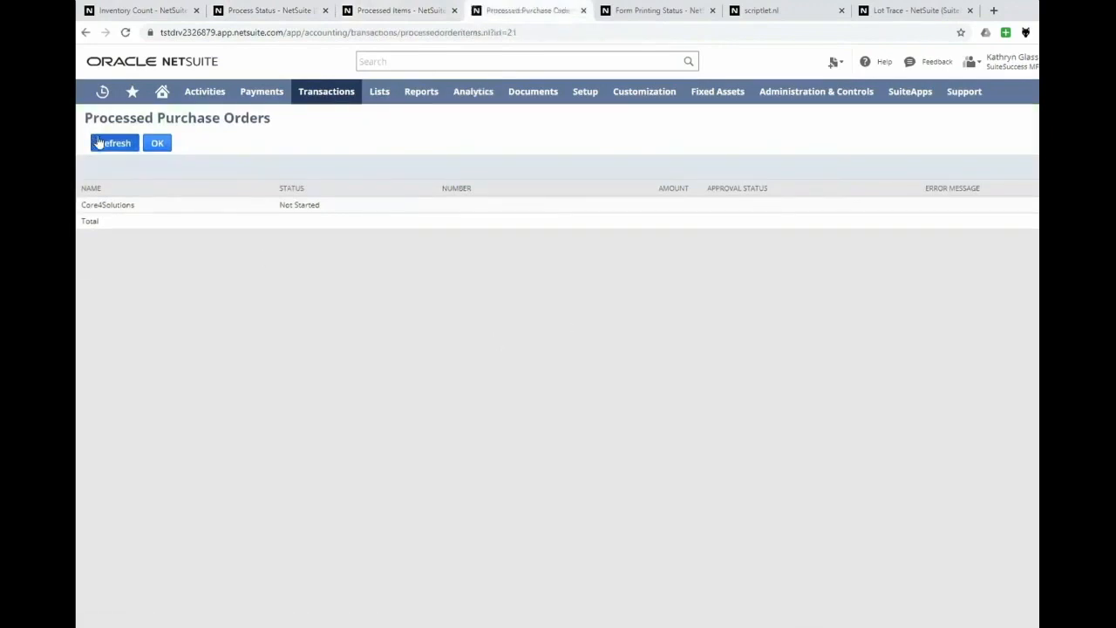
pyautogui.click(99, 143)
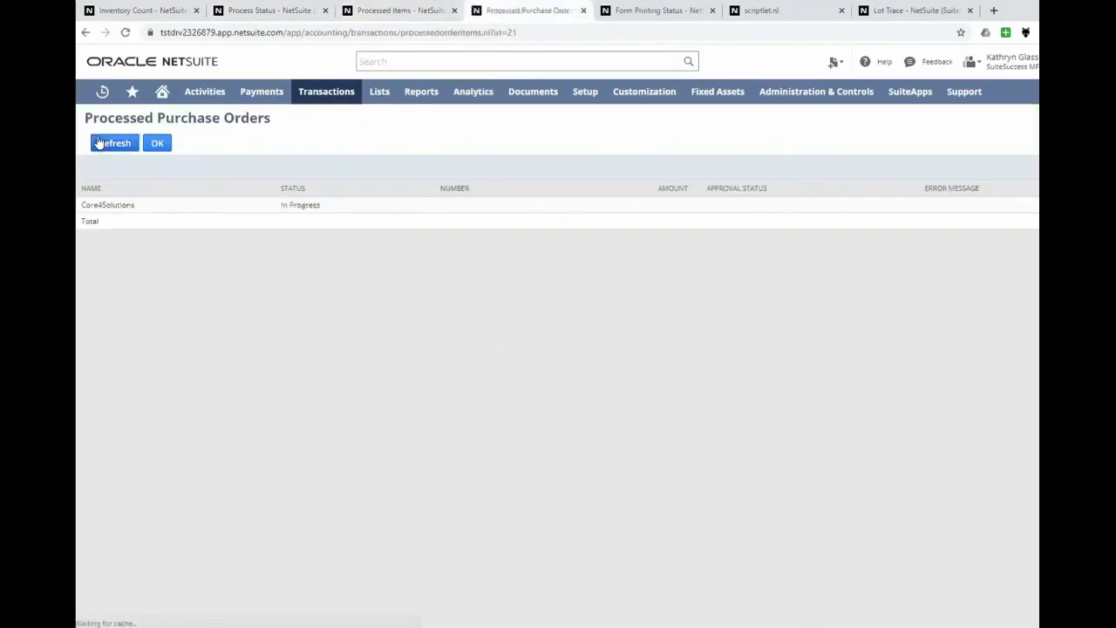
pyautogui.click(99, 143)
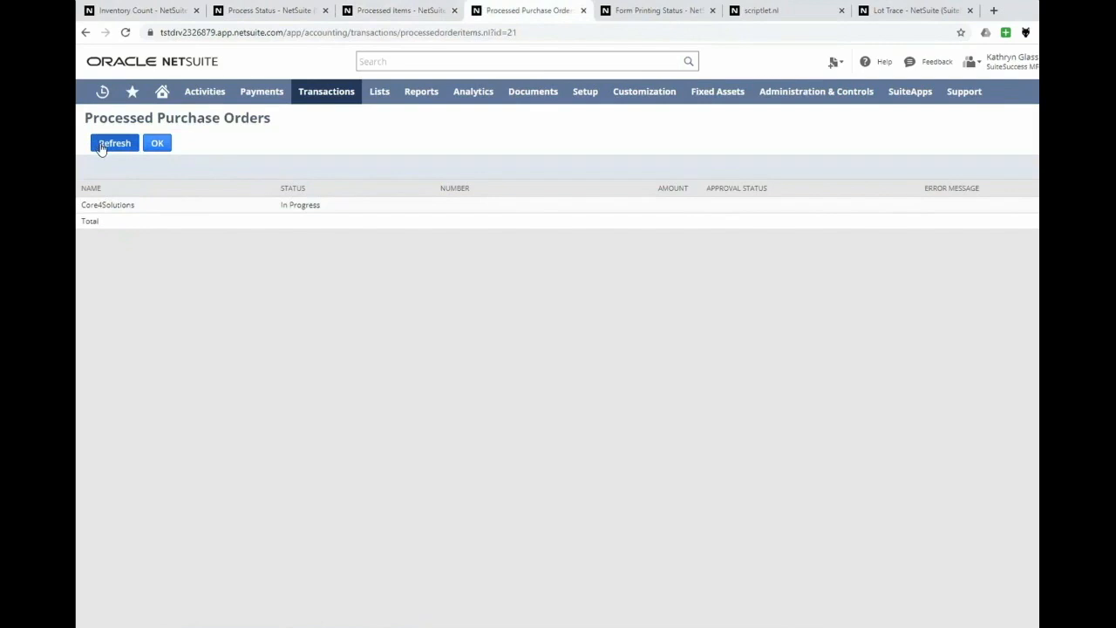
pyautogui.click(101, 148)
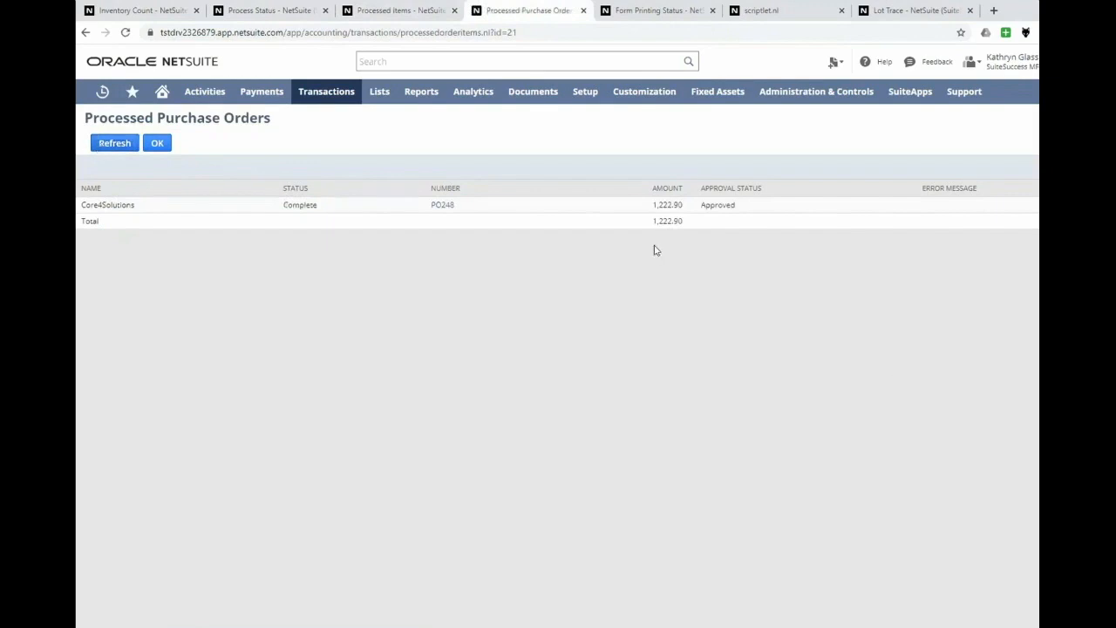
pyautogui.click(441, 206)
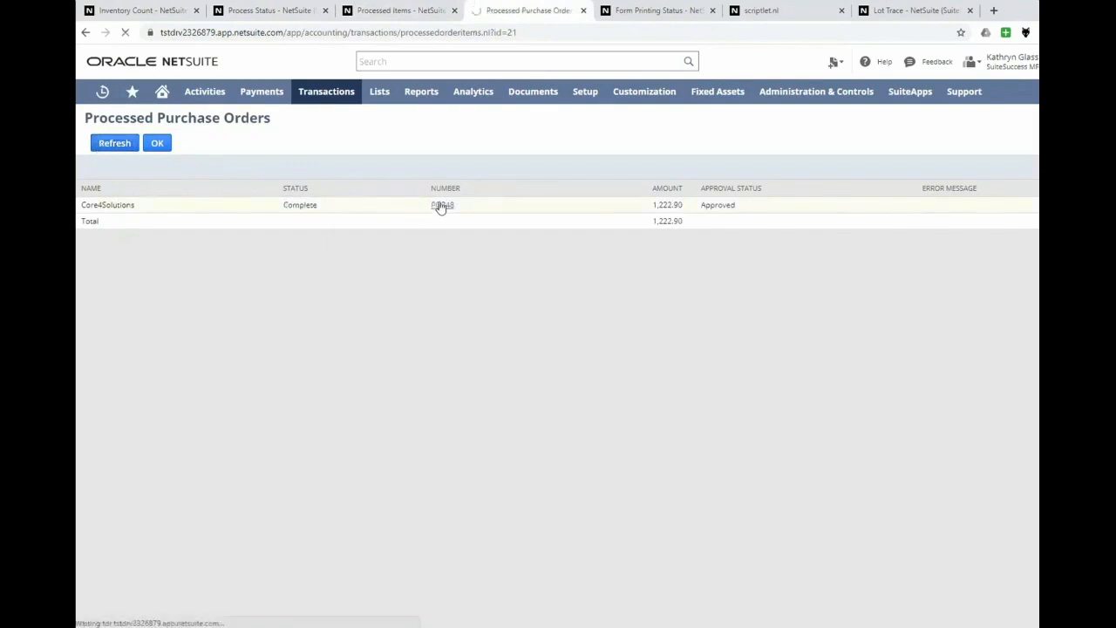